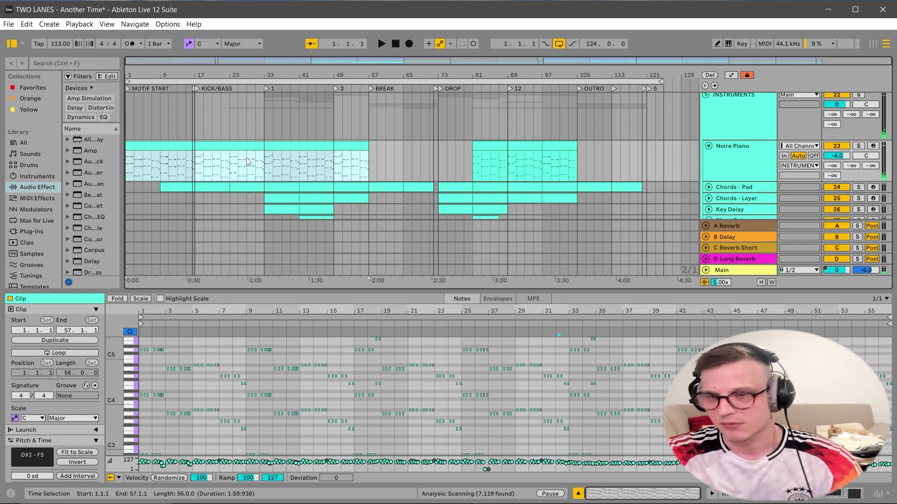
Step: Solo the Noire Piano track, open its first MIDI clip, and play it from bar 1
click(729, 493)
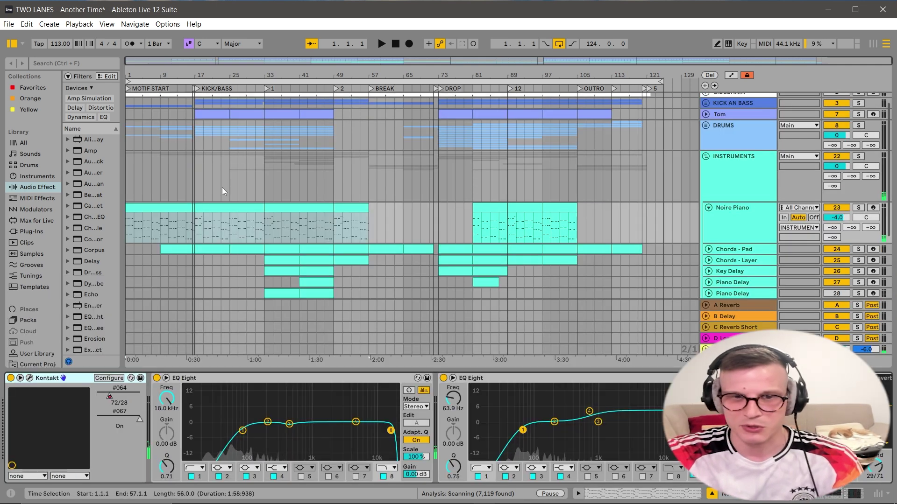
click(858, 207)
click(166, 205)
double_click(165, 205)
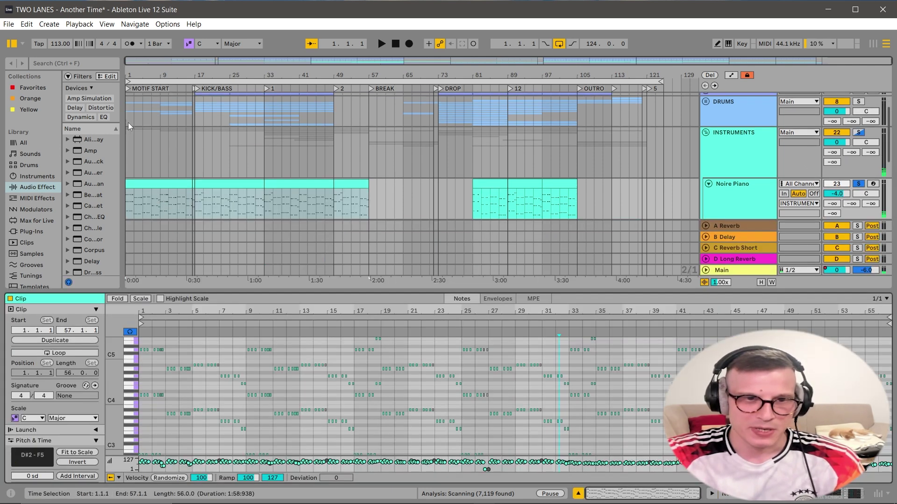
key(space)
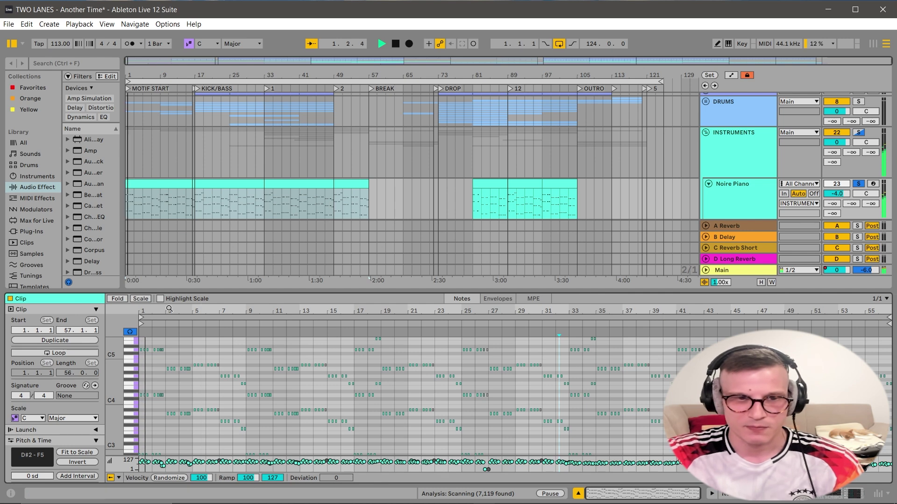
Step: Examine the Noire Piano clip's notes across its octave range while listening to the motif
drag(115, 392, 106, 374)
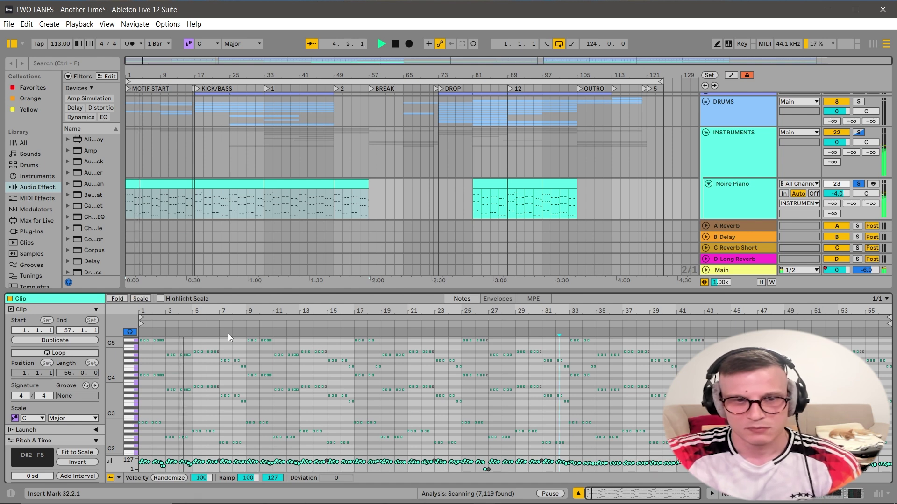
mouse_move(166, 311)
mouse_down()
mouse_move(164, 324)
mouse_move(159, 308)
mouse_up()
drag(117, 368, 110, 369)
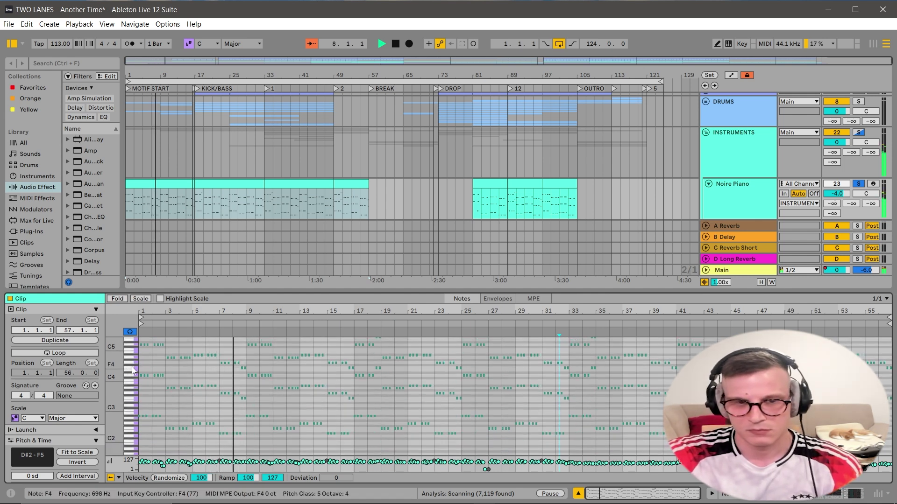
scroll(338, 364, up, 1)
scroll(338, 364, up, 1)
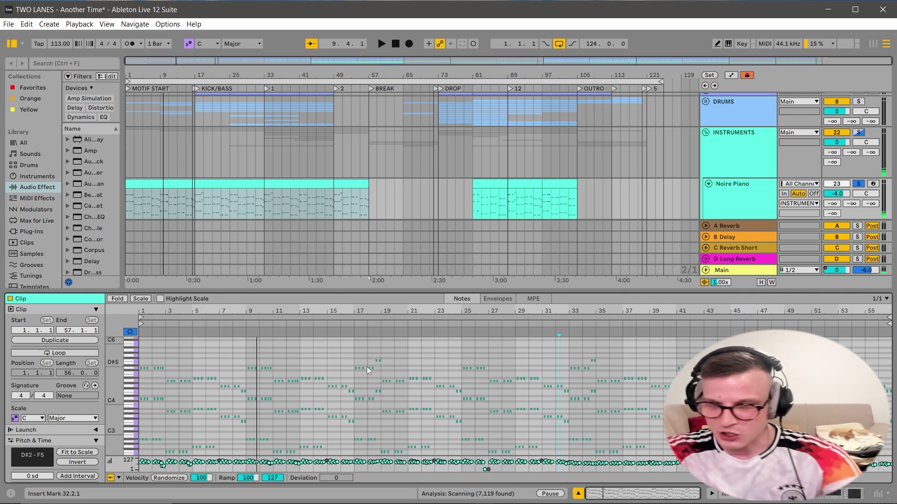
click(333, 326)
drag(121, 375, 113, 375)
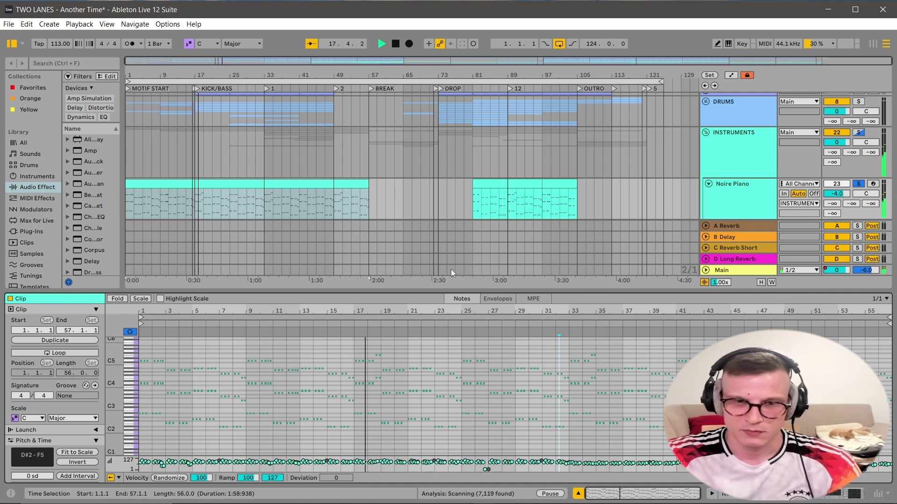
scroll(766, 164, down, 10)
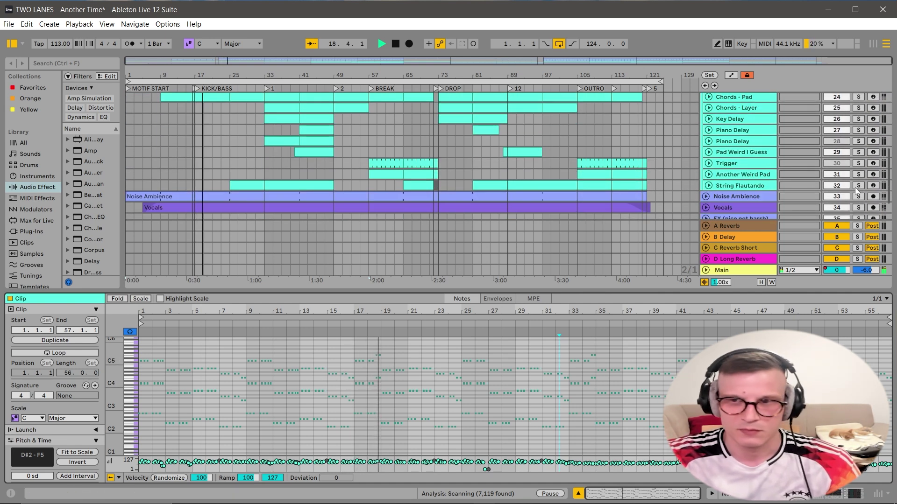
click(858, 207)
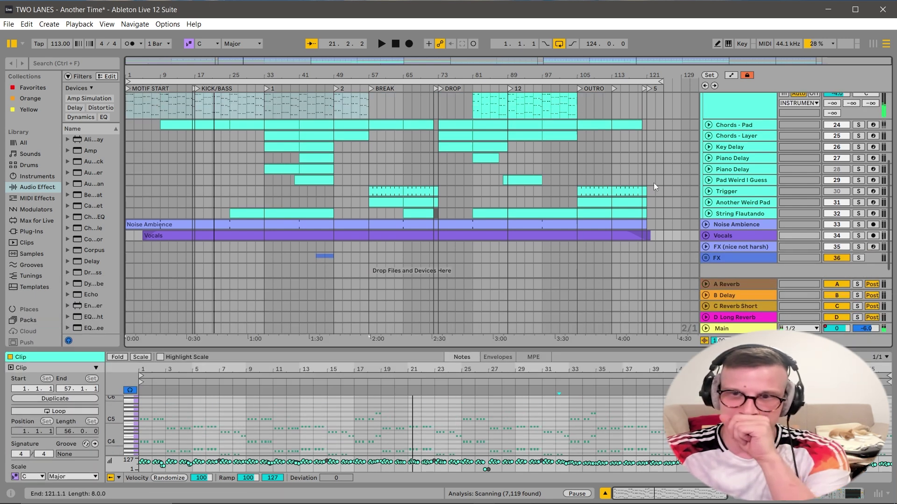
Step: Unfold and solo the Chords - Pad track, and open its clip at bar 9 in an enlarged note editor
scroll(653, 186, up, 4)
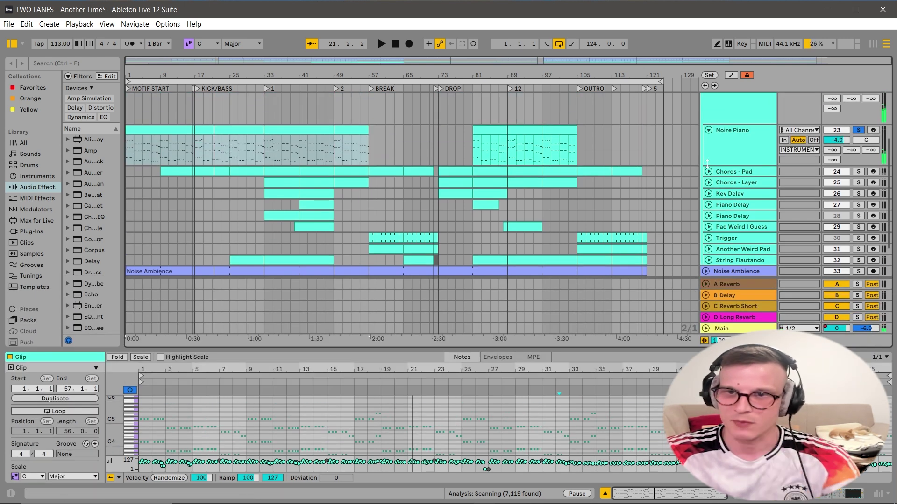
click(709, 172)
click(859, 172)
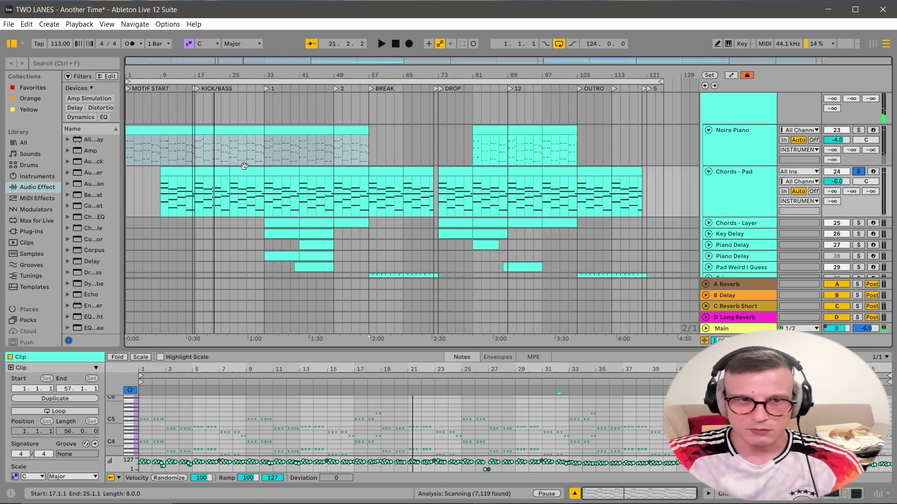
click(184, 171)
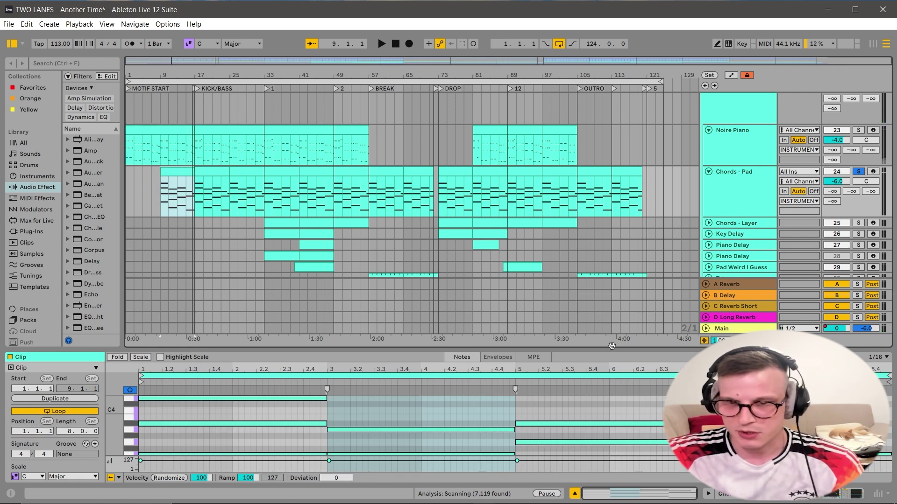
drag(617, 349, 616, 222)
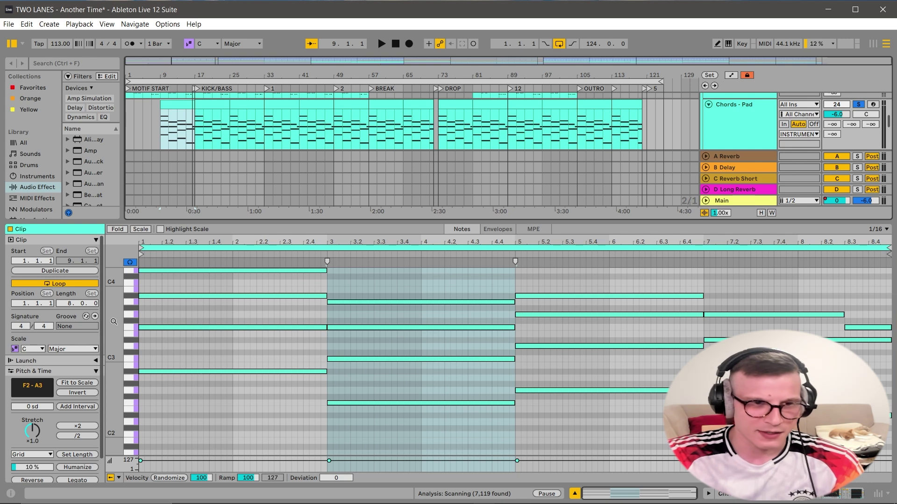
Step: Examine the Chords - Pad progression by selecting the notes of each chord in turn
scroll(145, 372, up, 1)
drag(214, 412, 218, 250)
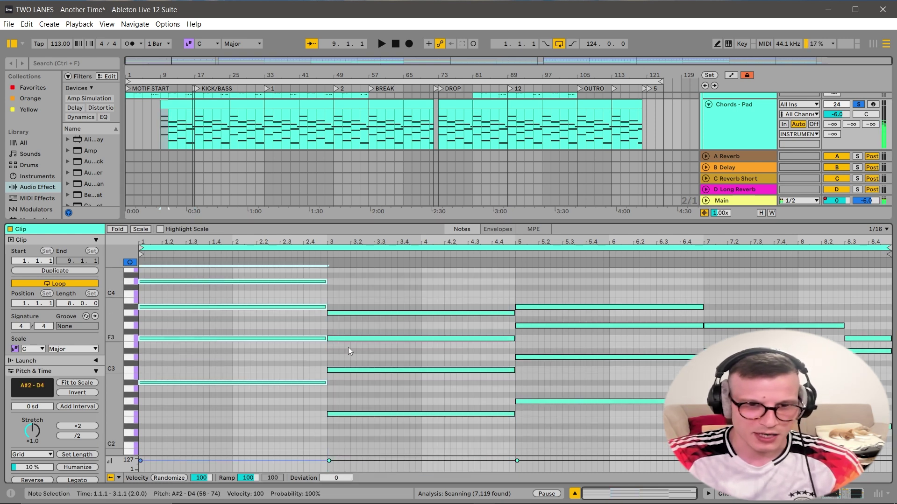
drag(411, 424, 403, 264)
drag(615, 428, 613, 281)
drag(744, 288, 747, 434)
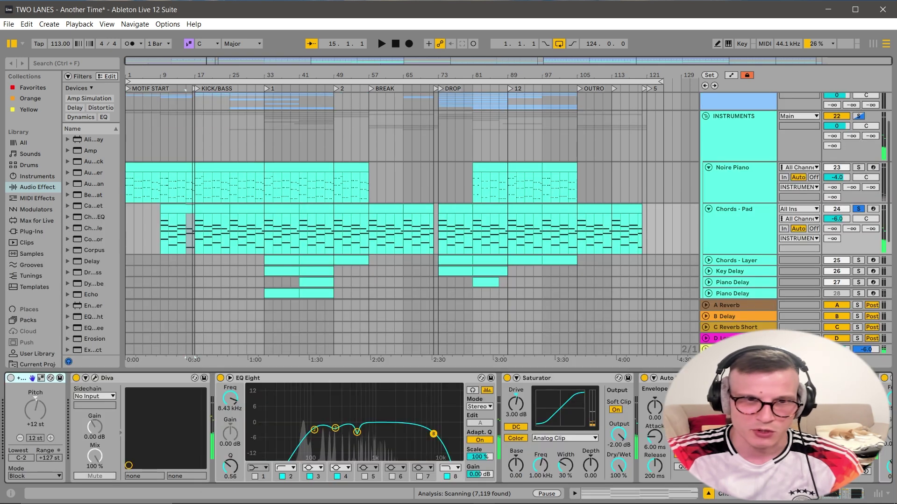
Step: Show the Chords - Pad device chain and listen to the soloed pad from bar 9
key(shift+Tab)
click(189, 230)
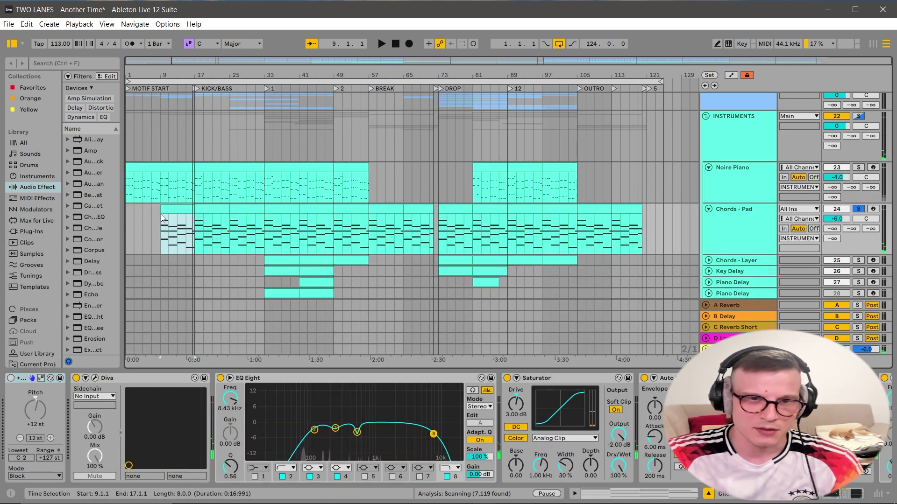
key(space)
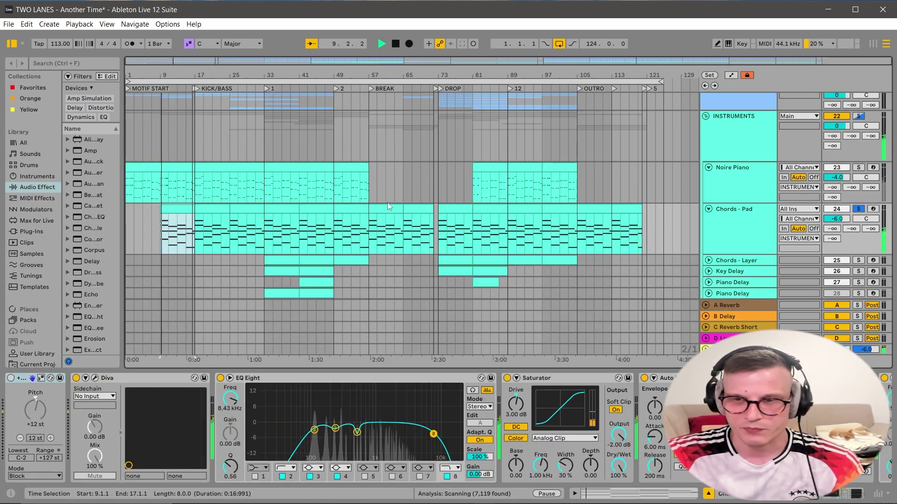
scroll(389, 217, up, 3)
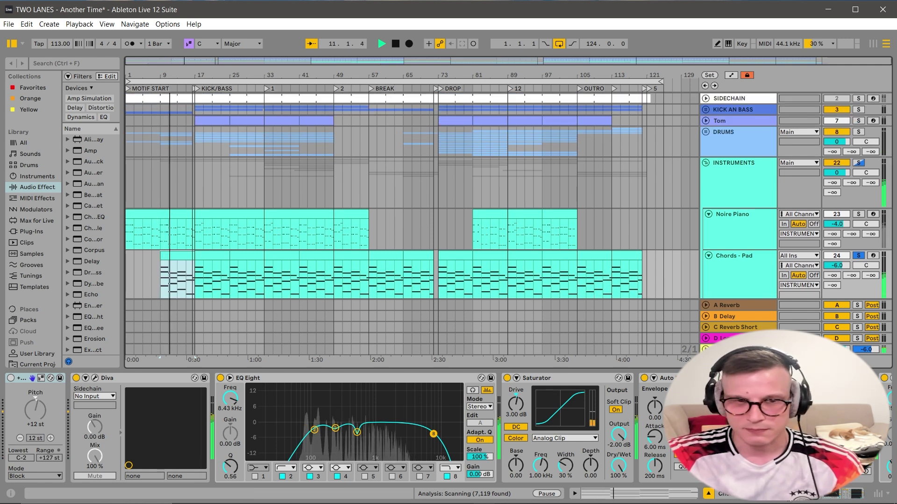
key(space)
Step: Show the automation lanes and fold the Chords - Pad and Noire Piano tracks
key(a)
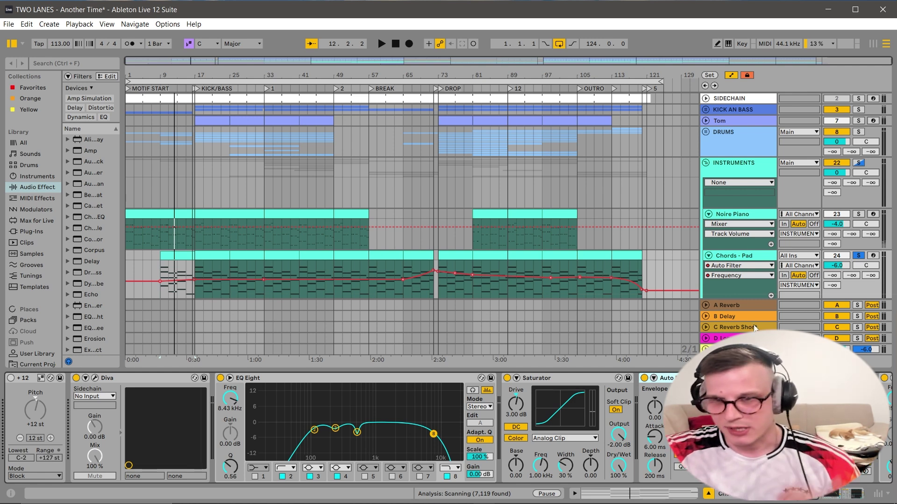
click(708, 256)
click(709, 215)
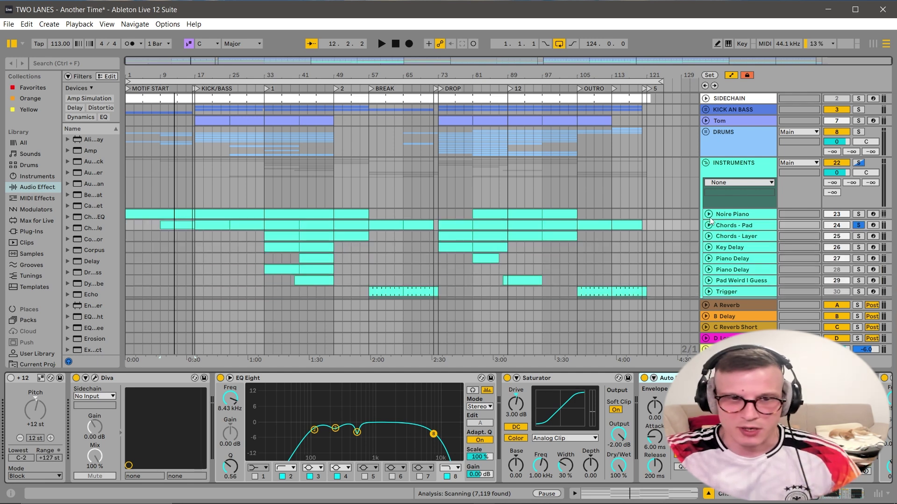
Step: Unfold and solo the Chords - Layer track, play from locator 1, and open its clip at bar 33
scroll(710, 221, down, 5)
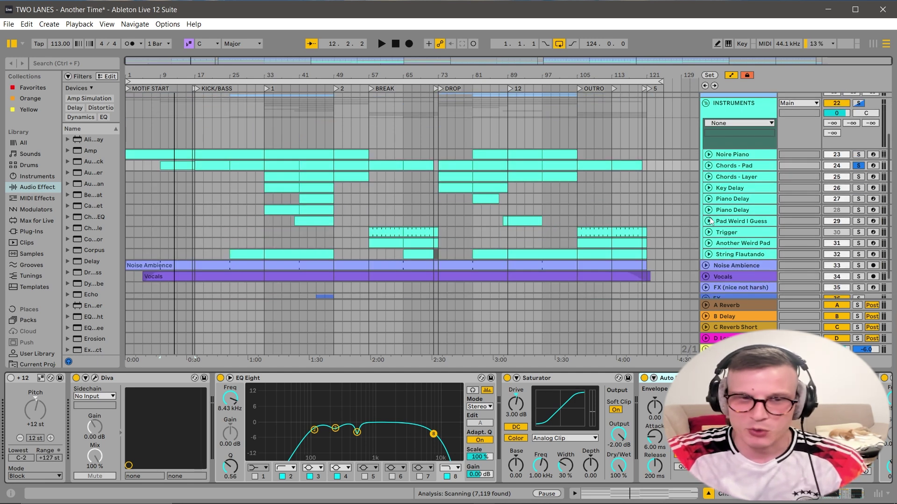
scroll(796, 264, down, 1)
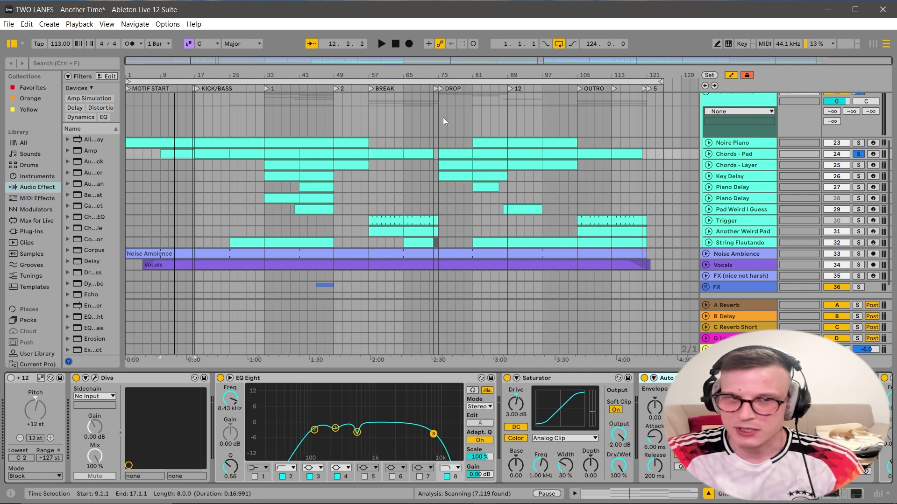
scroll(449, 125, up, 1)
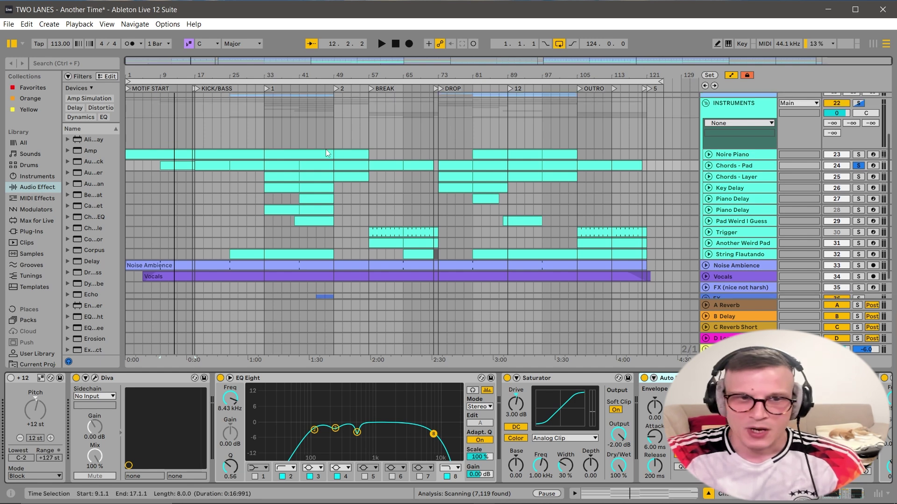
click(708, 177)
click(277, 174)
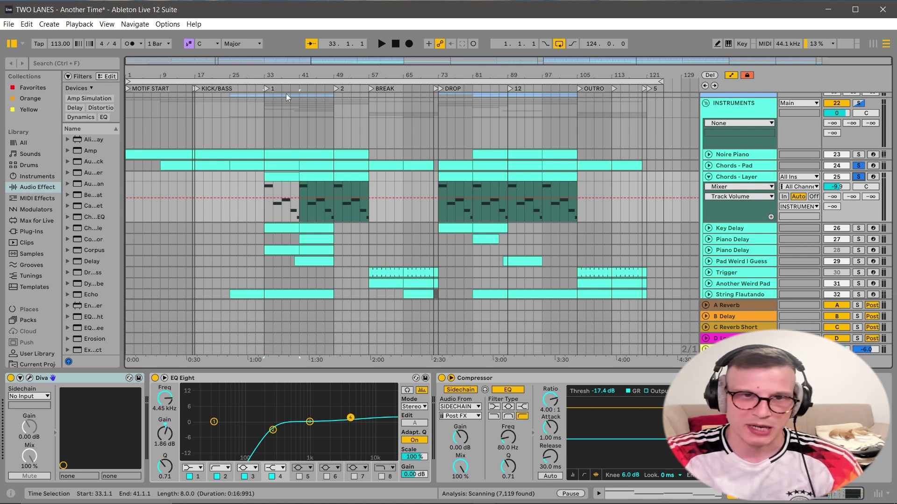
click(265, 88)
key(space)
double_click(288, 176)
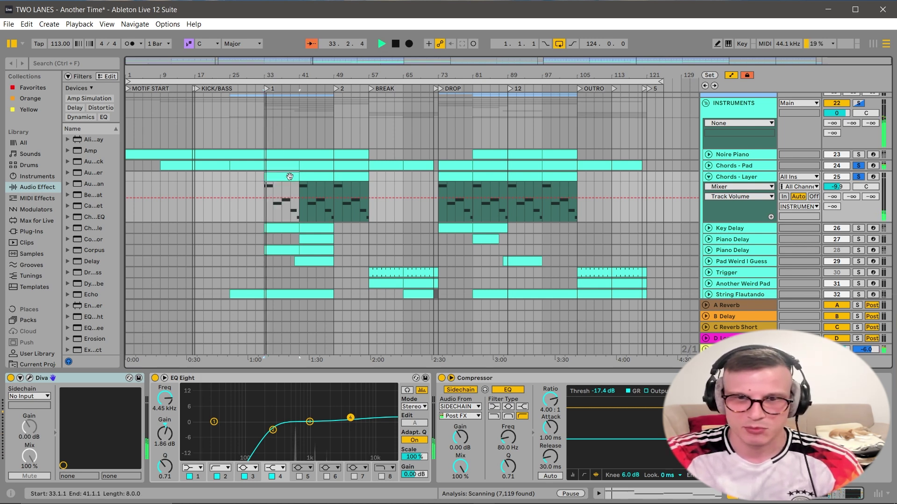
Step: Shrink the note editor and add Chords - Pad and Noire Piano to the solo to hear them with Chords - Layer
scroll(861, 131, down, 2)
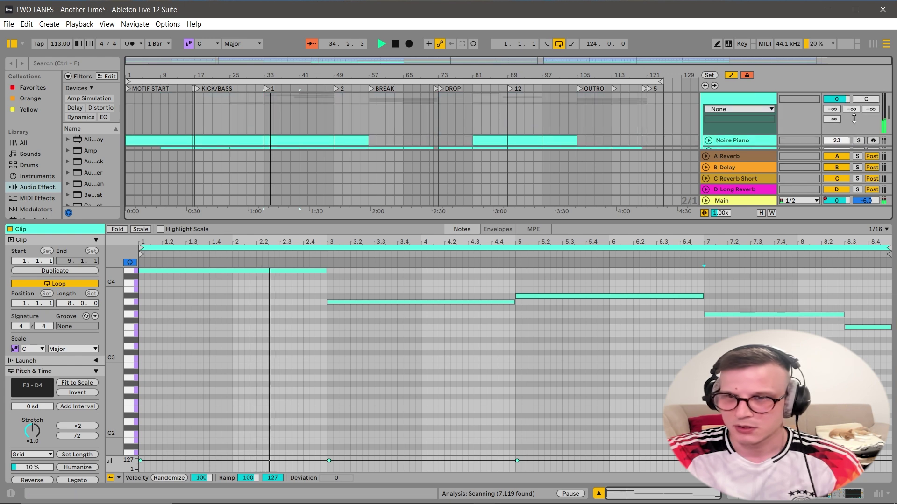
drag(769, 222, 771, 350)
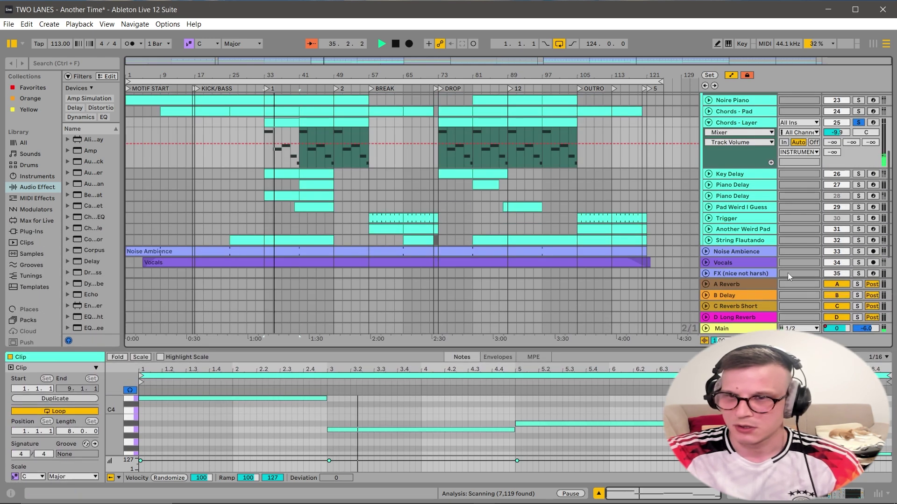
ctrl+click(858, 112)
ctrl+click(858, 100)
key(space)
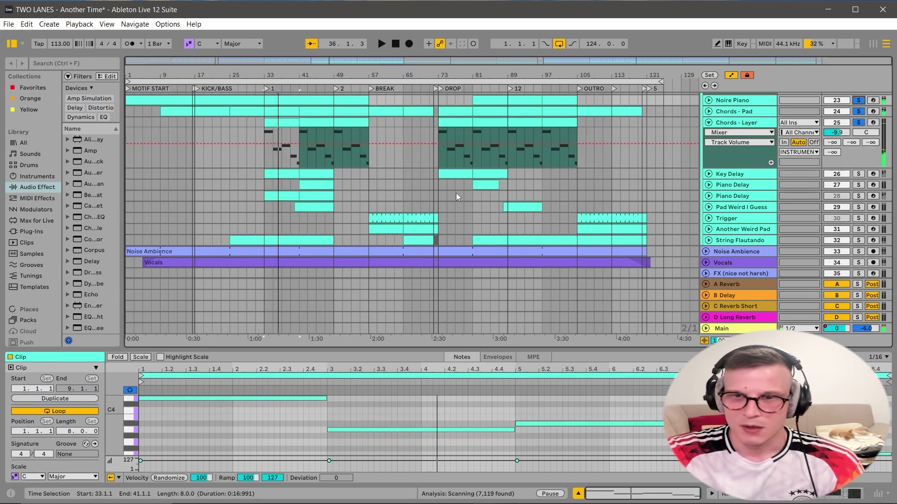
Step: Unfold and solo only the Key Delay track, select its clip at bar 33, and show its device chain
click(709, 174)
click(858, 174)
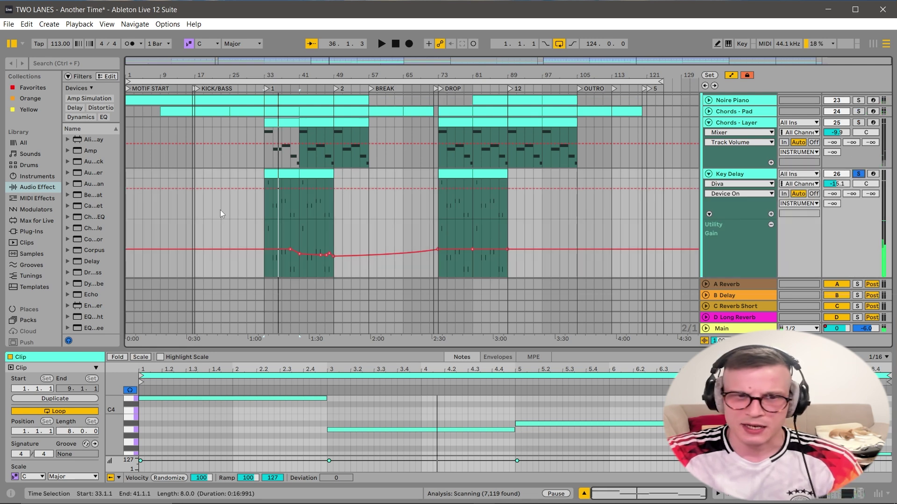
click(277, 176)
key(shift+Tab)
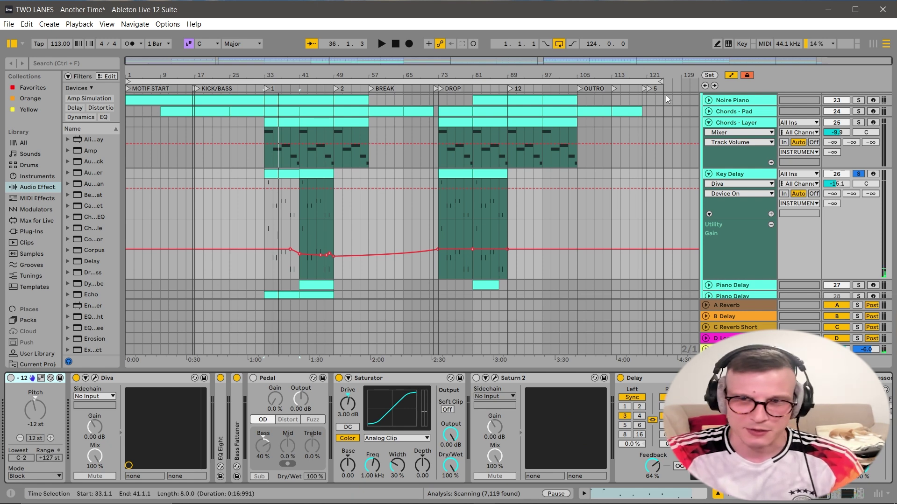
Step: Listen briefly to the soloed Key Delay track from bar 33
click(262, 249)
key(space)
key(space)
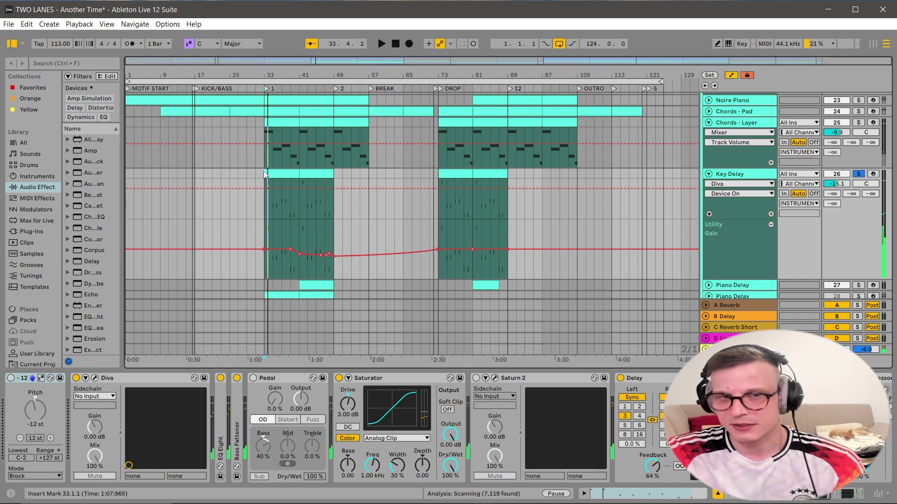
Step: Open the Key Delay clip at bar 33 and enlarge the note editor to examine its short notes
click(288, 174)
double_click(289, 174)
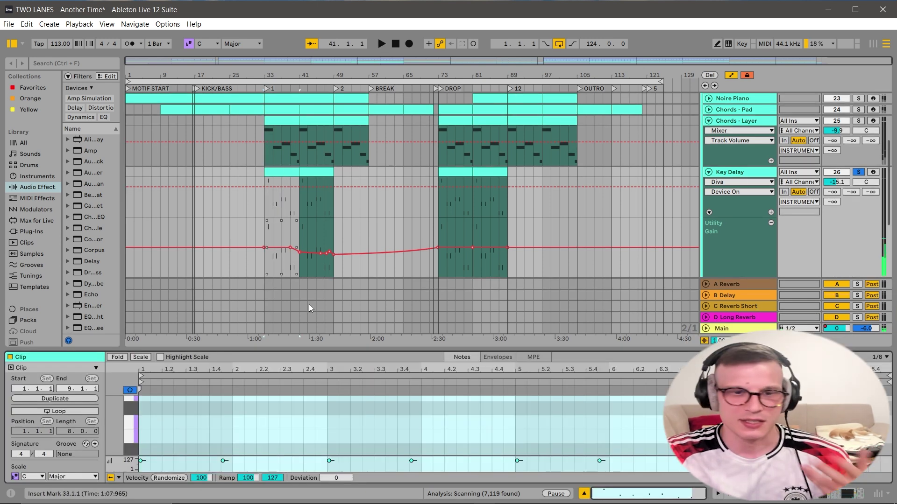
drag(324, 352, 324, 219)
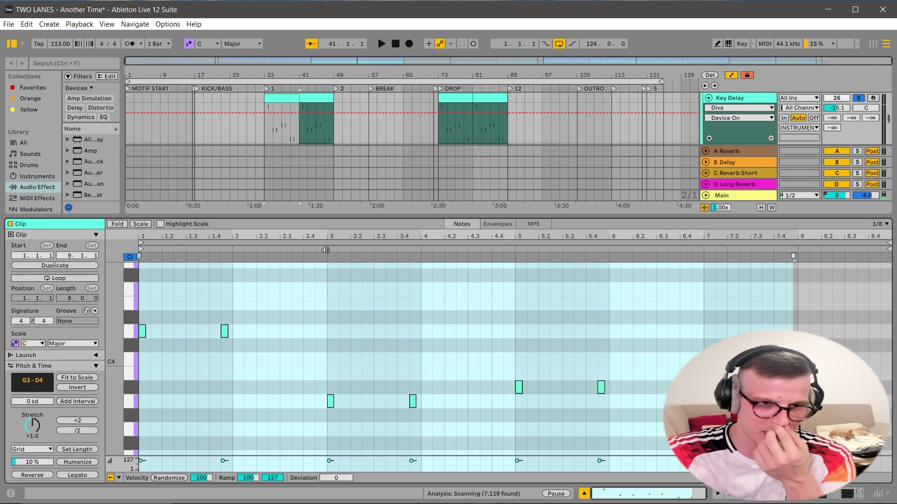
click(766, 494)
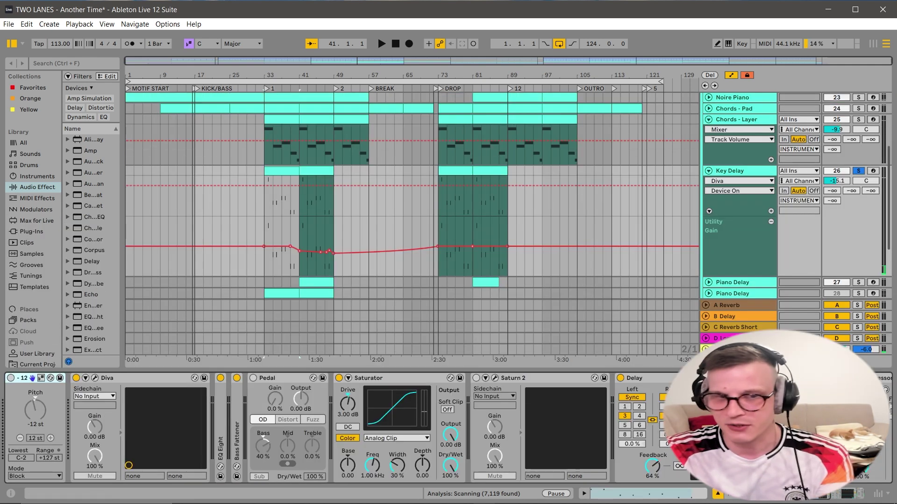
scroll(448, 427, right, 1)
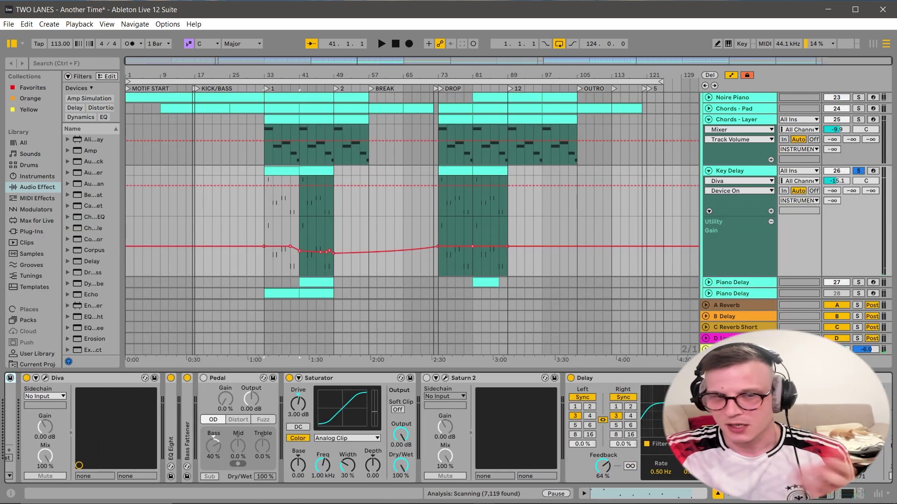
scroll(149, 367, right, 7)
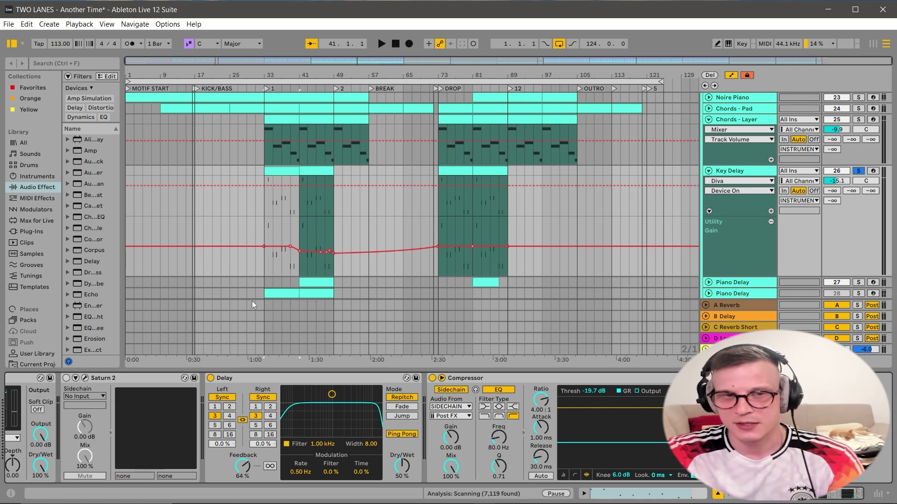
click(267, 87)
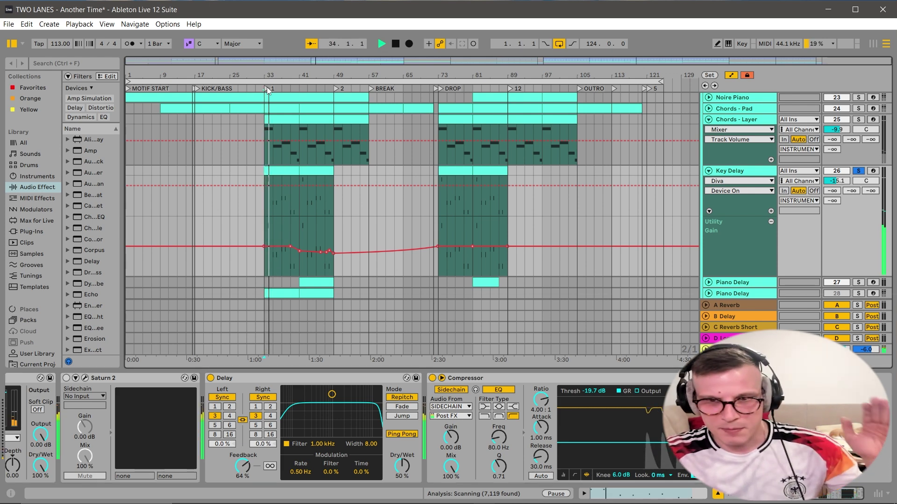
key(space)
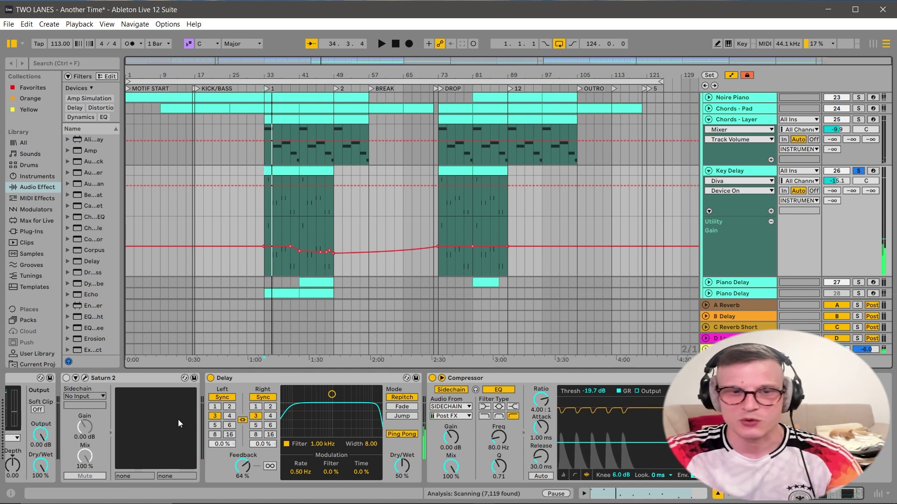
Step: Turn off the Delay device on Key Delay and listen to the dry sound from bar 33
click(211, 378)
click(267, 88)
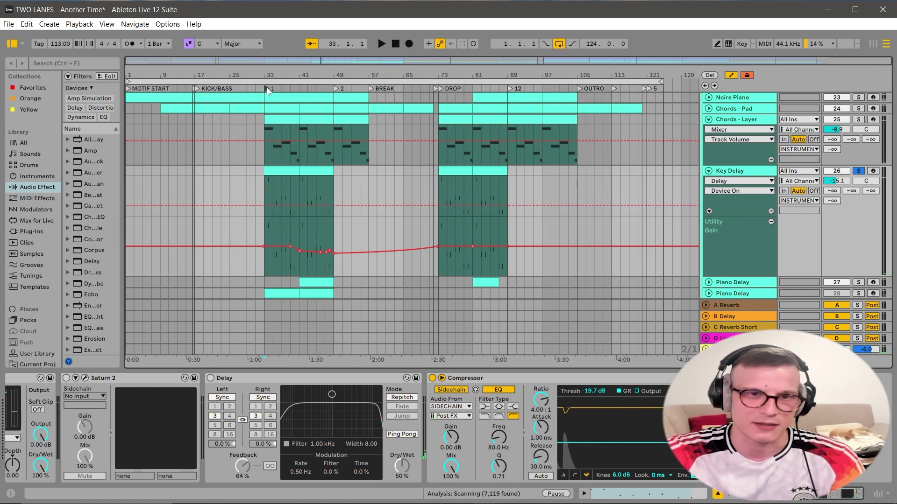
key(space)
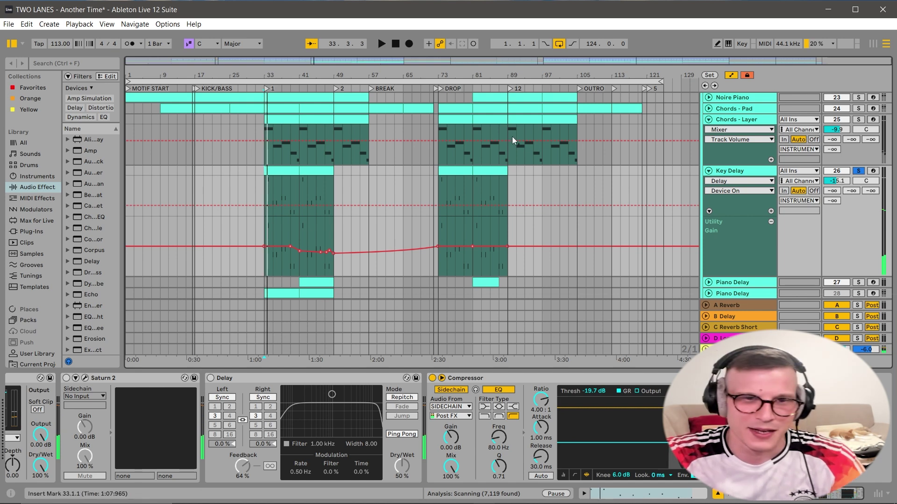
Step: Fold the Chords - Layer and Key Delay tracks and take Key Delay out of solo
click(709, 120)
click(708, 130)
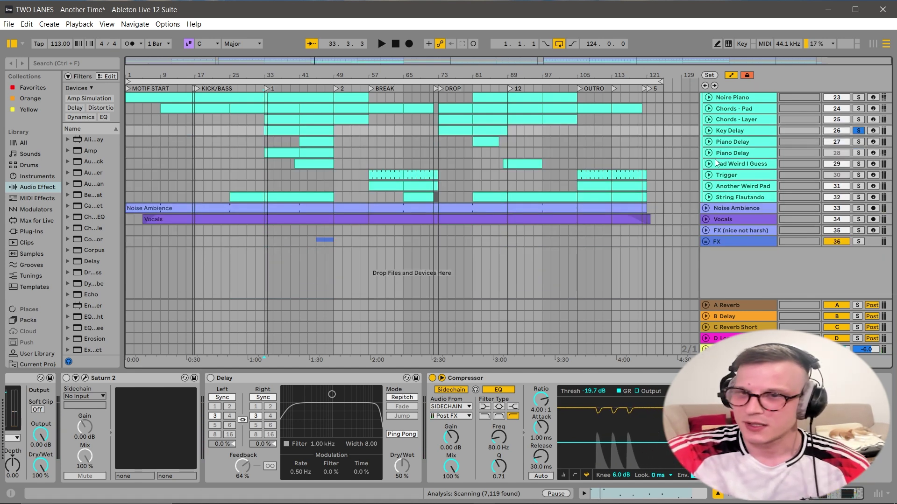
click(708, 154)
click(708, 154)
click(859, 131)
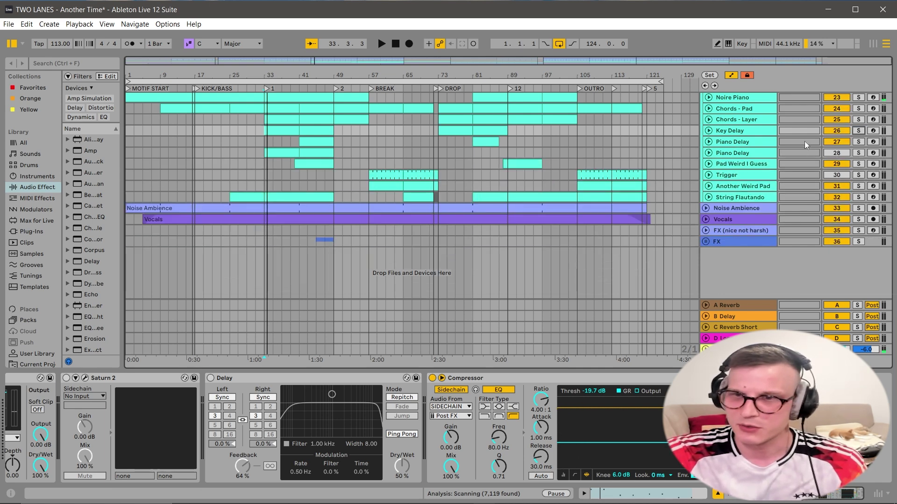
Step: Unfold and solo the active Piano Delay track, show its device chain, and listen briefly from bar 41
click(709, 141)
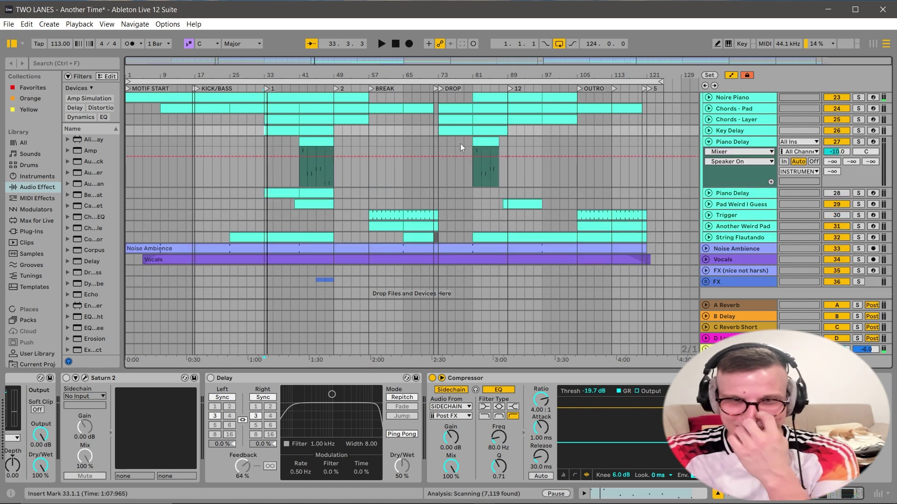
click(313, 140)
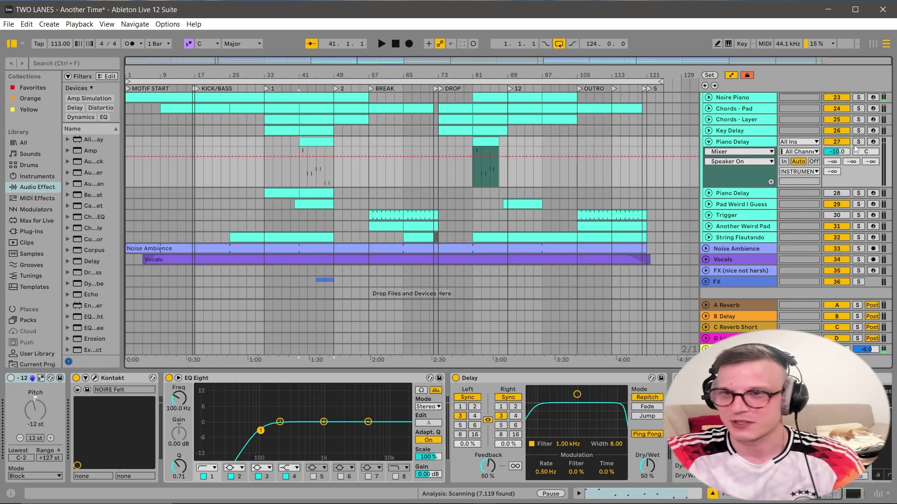
click(857, 143)
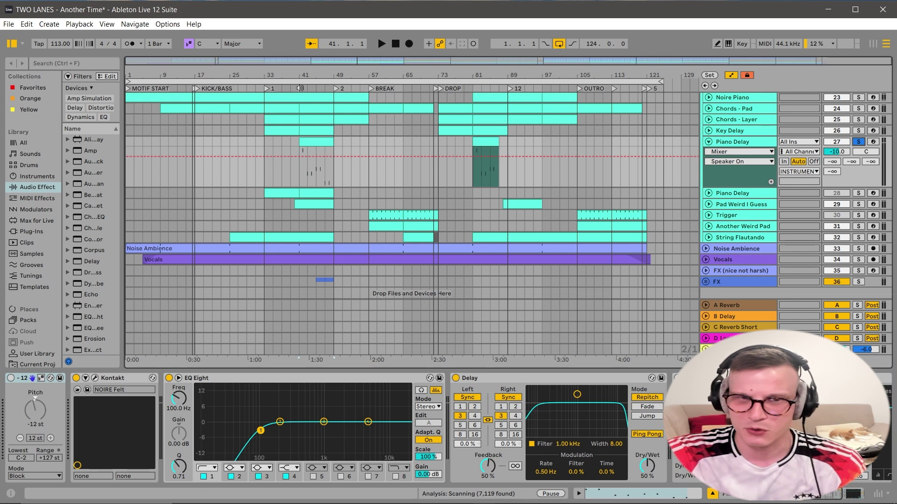
click(301, 88)
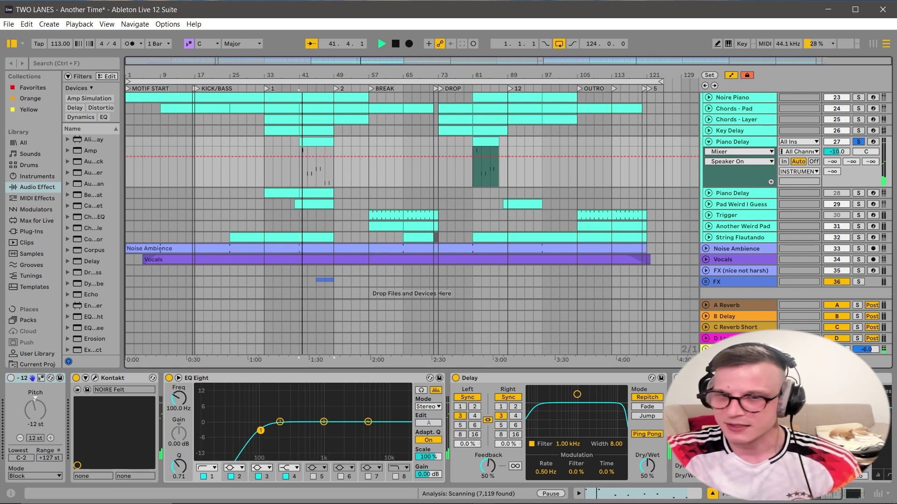
click(591, 382)
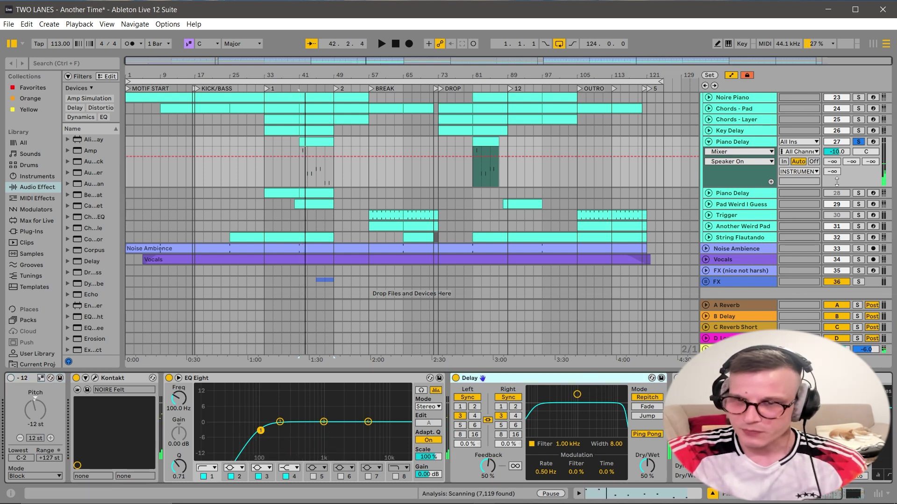
Step: Select the Pad Weird I Guess clip at bar 40, unfold and solo only its track, and start playback there
click(320, 205)
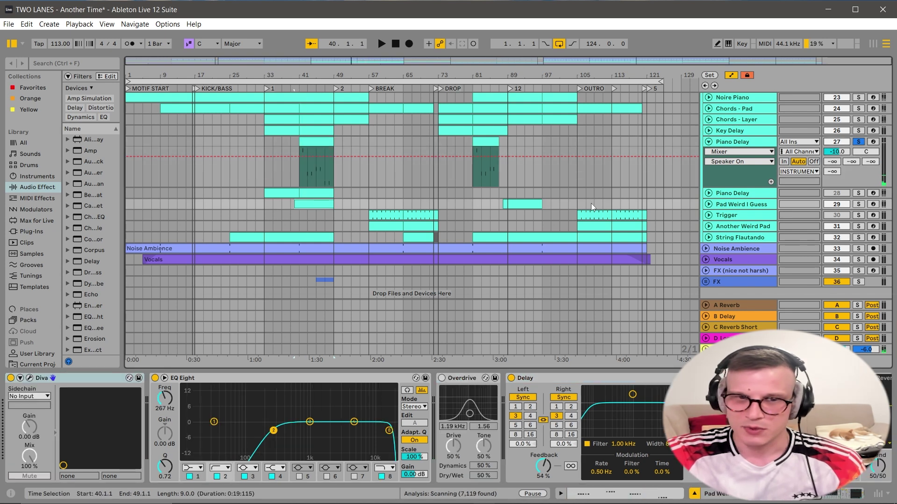
click(708, 204)
click(859, 204)
key(space)
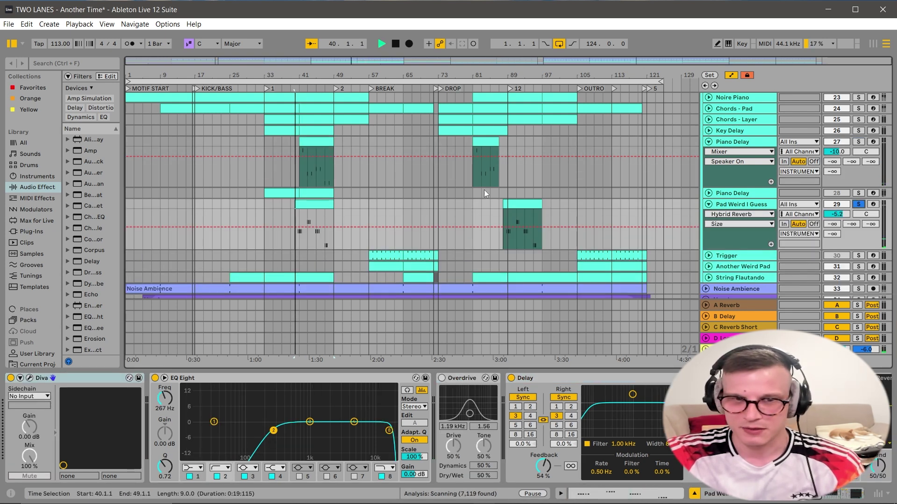
Step: Examine the Pad Weird I Guess clip's notes during playback, then unsolo the track and show its device chain again
double_click(315, 202)
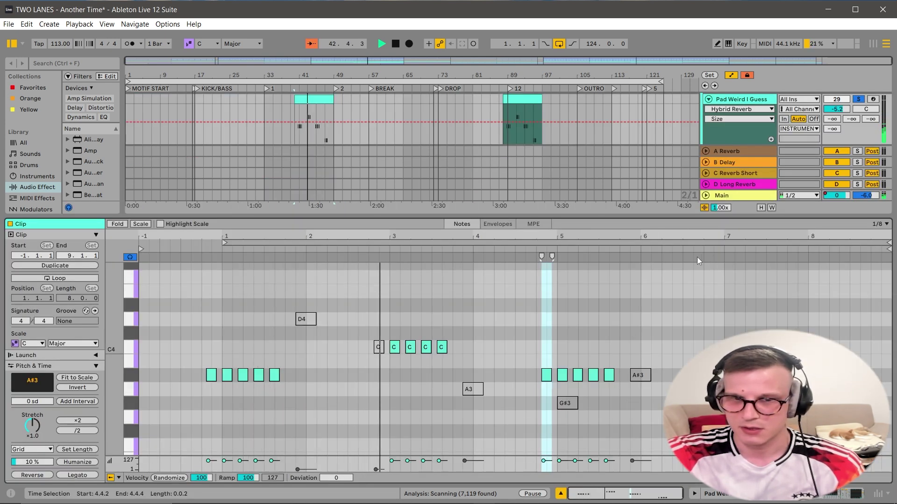
click(858, 100)
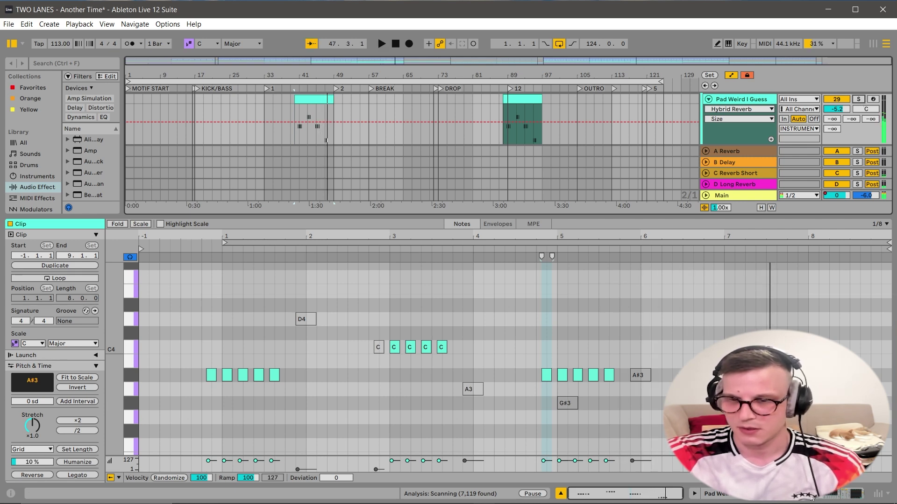
click(811, 498)
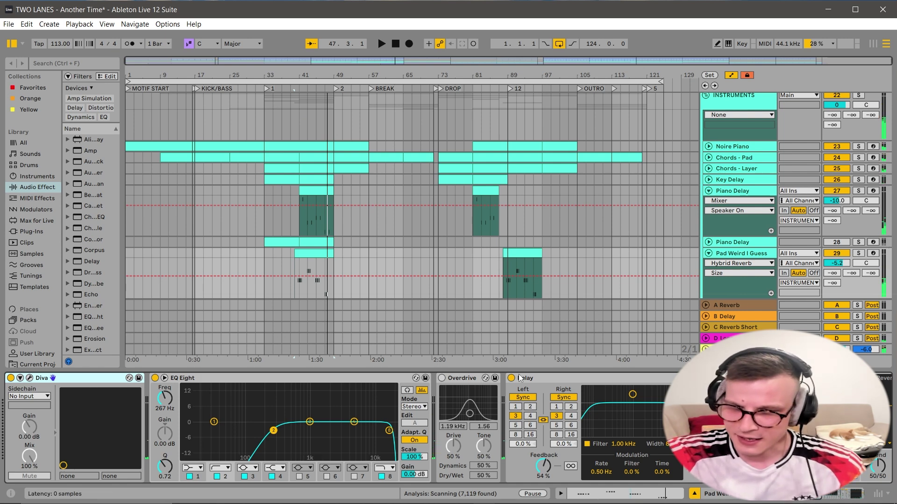
Step: Unfold and solo the String Flautando track, show its device chain, and play it from bar 33
scroll(640, 224, down, 4)
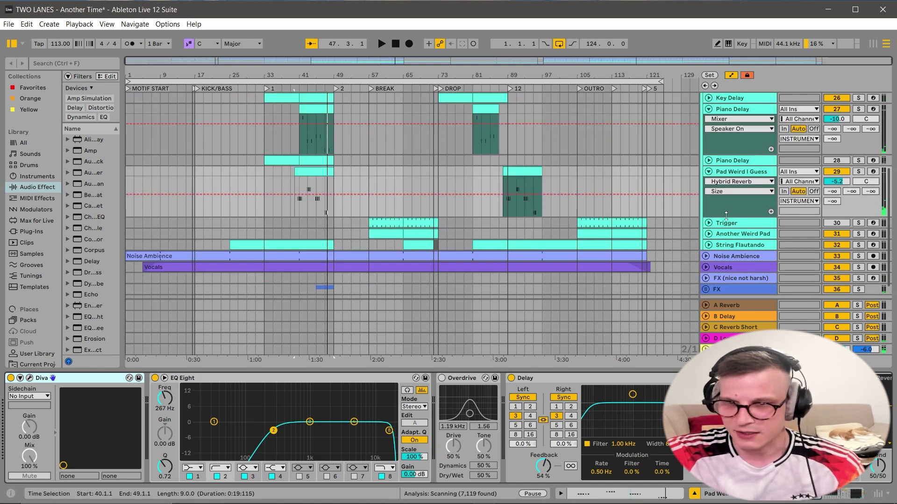
double_click(765, 246)
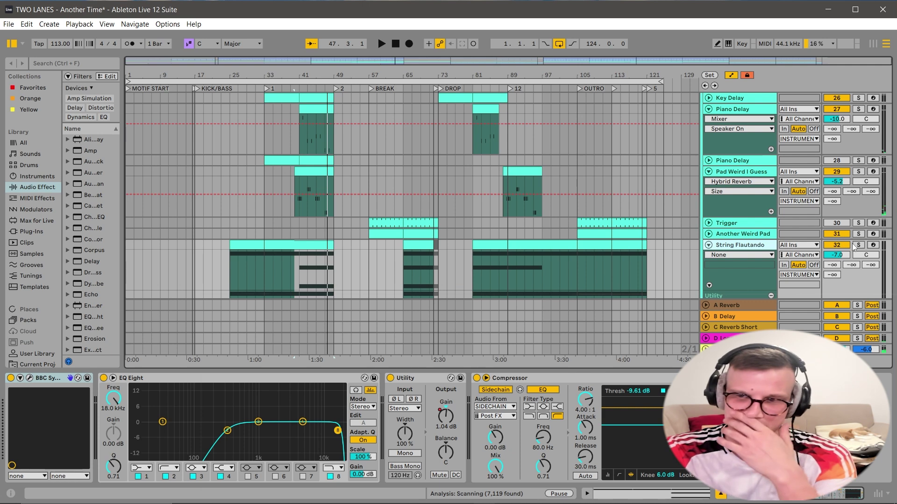
click(858, 245)
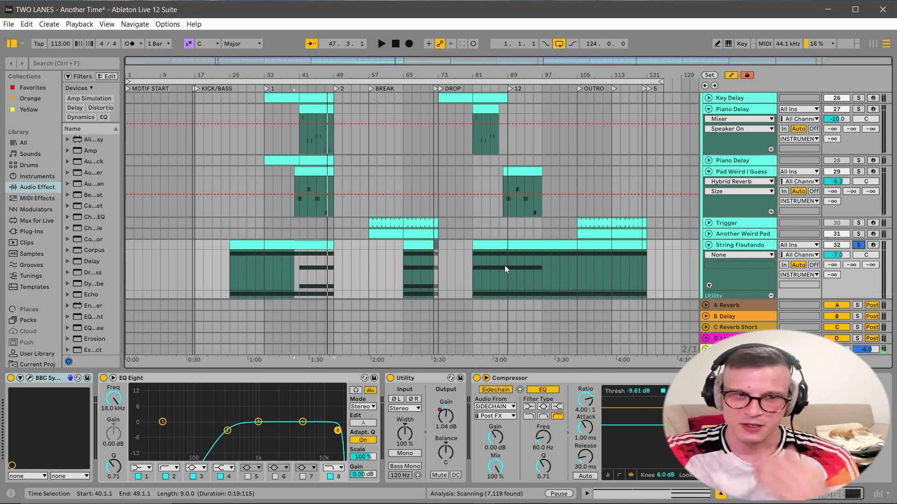
click(266, 78)
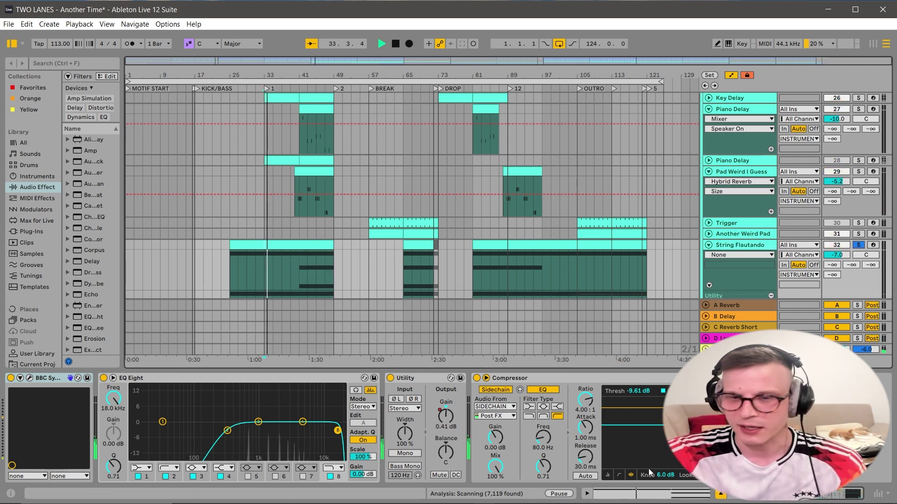
Step: Open the String Flautando clip at bar 25 and display its Modulation Wheel envelope over the full clip length
click(652, 493)
click(422, 363)
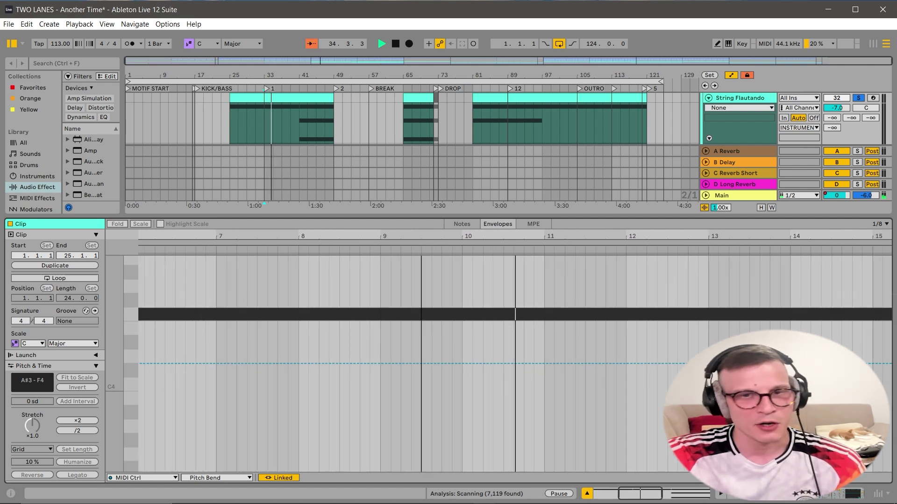
drag(422, 236, 405, 191)
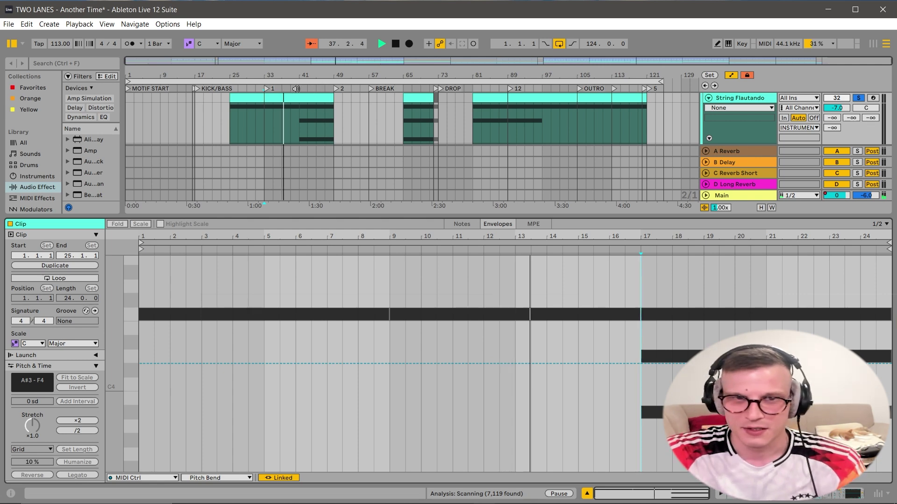
click(466, 224)
click(491, 224)
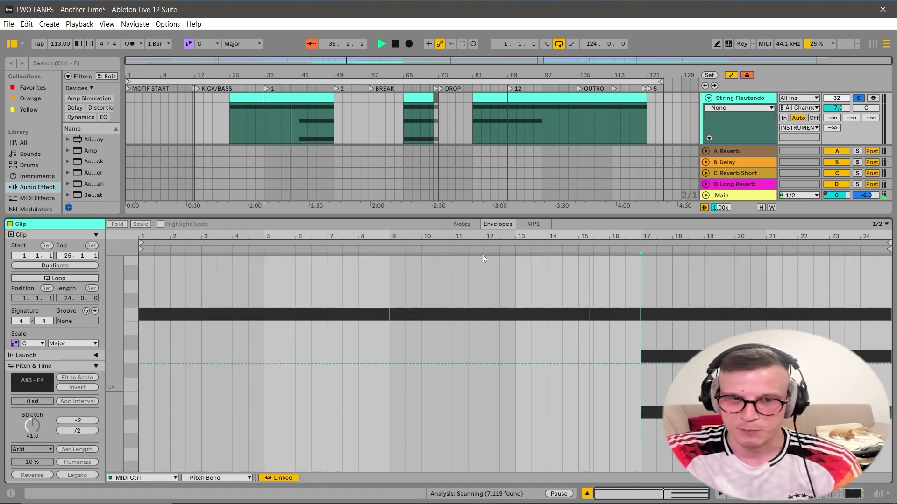
click(217, 478)
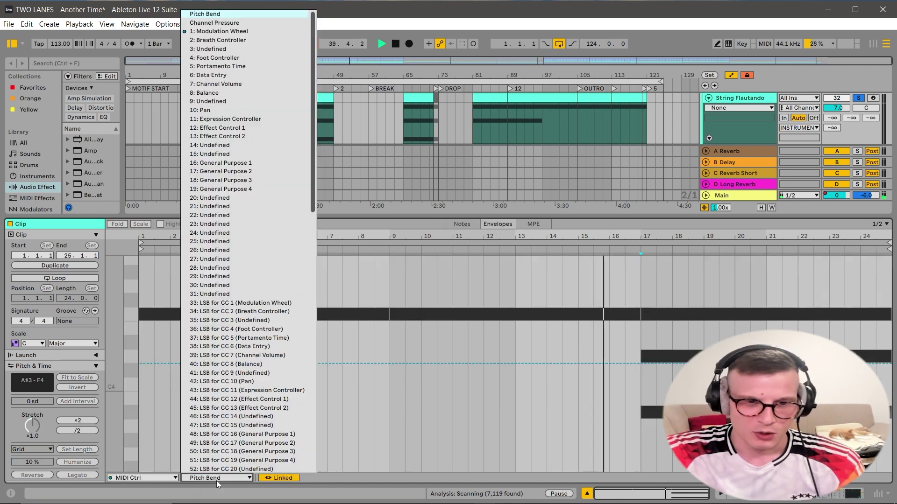
click(235, 33)
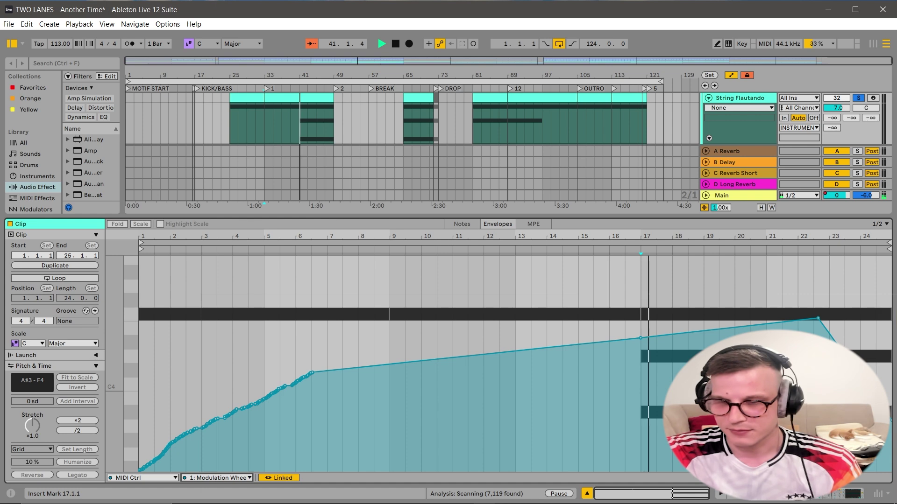
key(shift+Tab)
click(857, 215)
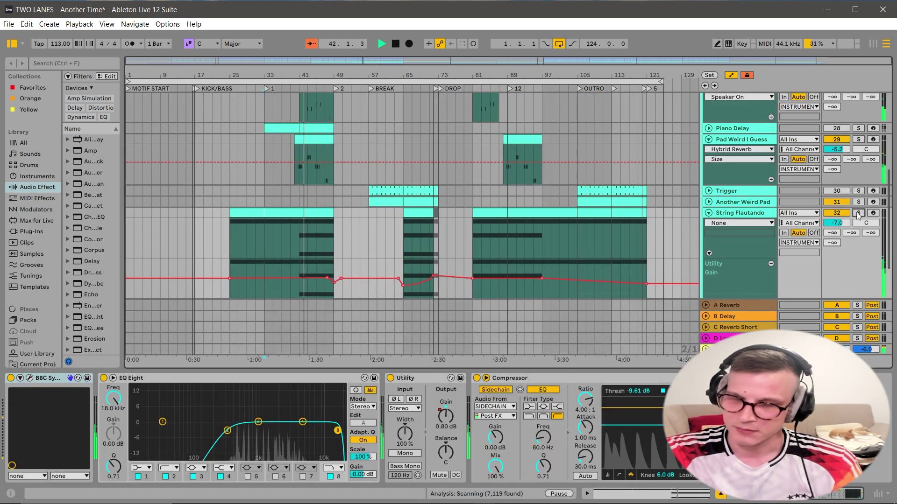
click(708, 213)
click(708, 139)
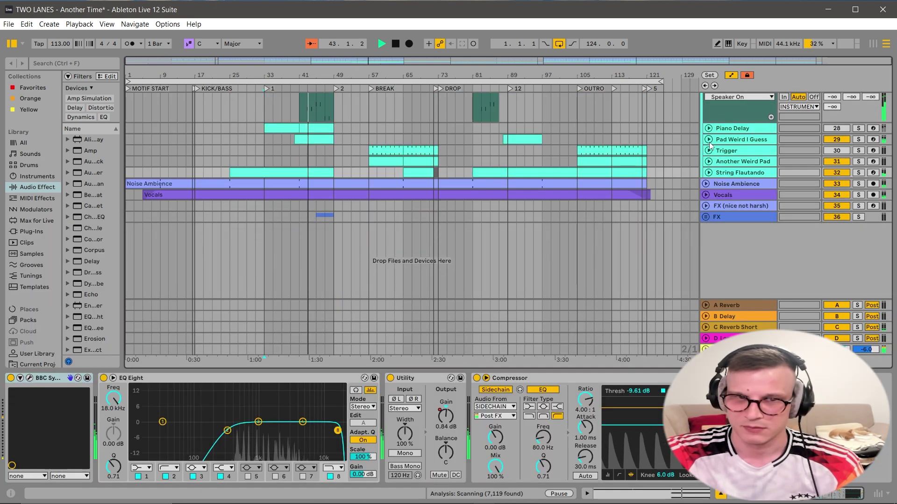
Step: Solo the Noise Ambience track and listen to it from bar 33
scroll(709, 146, up, 3)
scroll(715, 154, down, 2)
scroll(720, 162, up, 2)
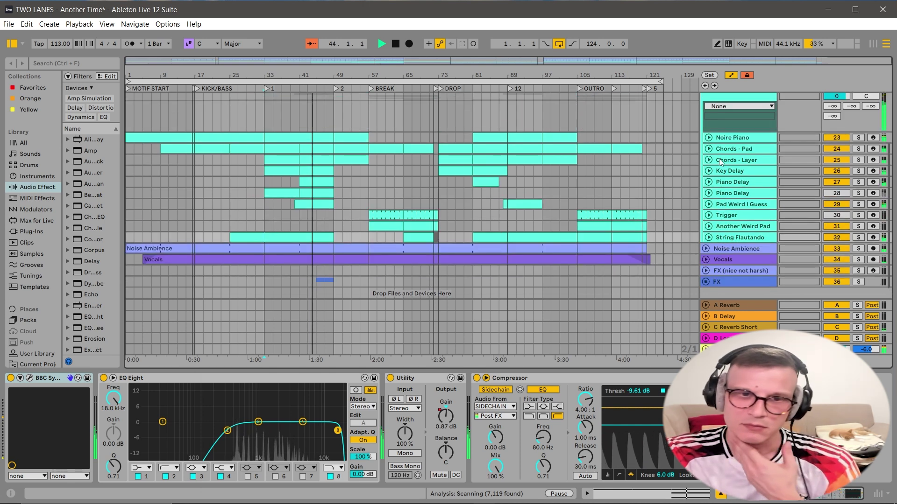
click(858, 250)
click(173, 248)
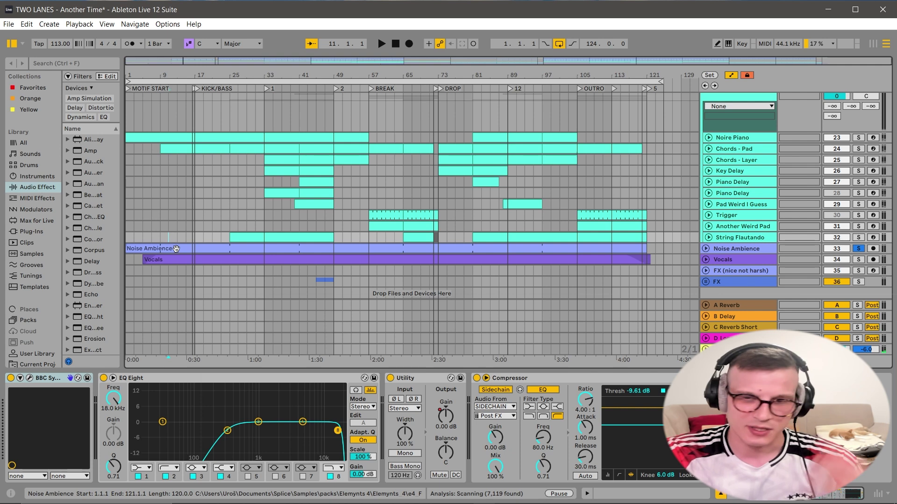
click(265, 89)
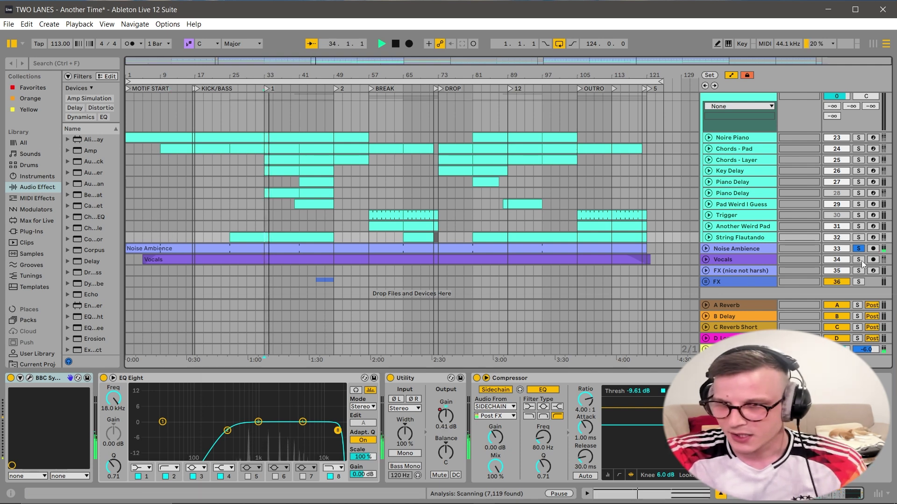
Step: Solo only the Vocals track, open its clip to view the waveform, and show the track's device chain
click(371, 260)
double_click(374, 260)
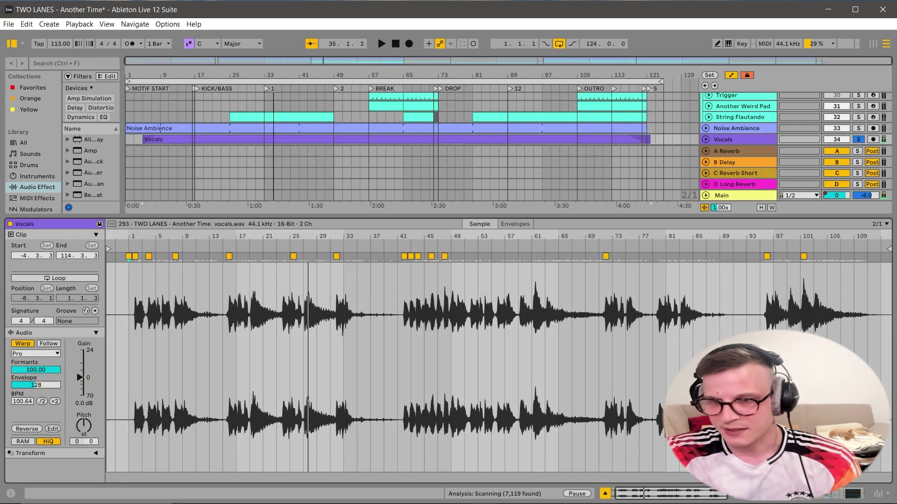
key(shift+Tab)
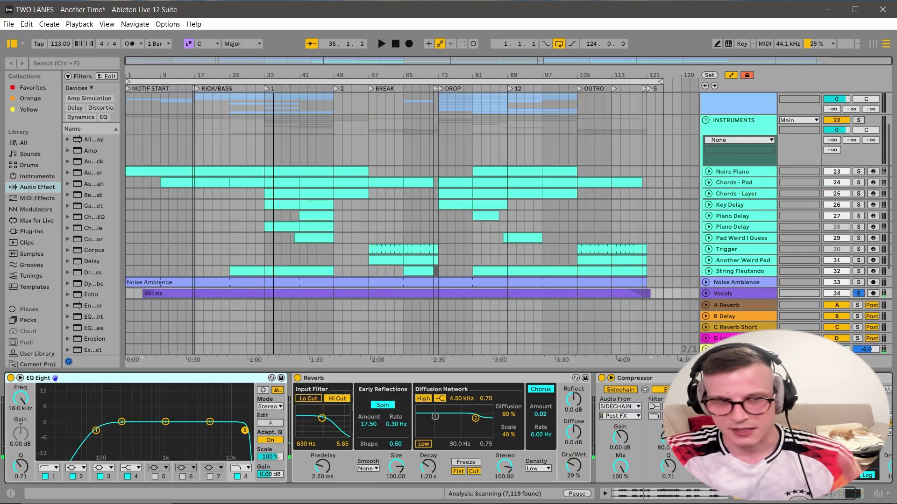
Step: Unsolo the Vocals track, fold the INSTRUMENTS group, and unfold the DRUMS group to view its tracks
click(858, 294)
scroll(722, 141, down, 3)
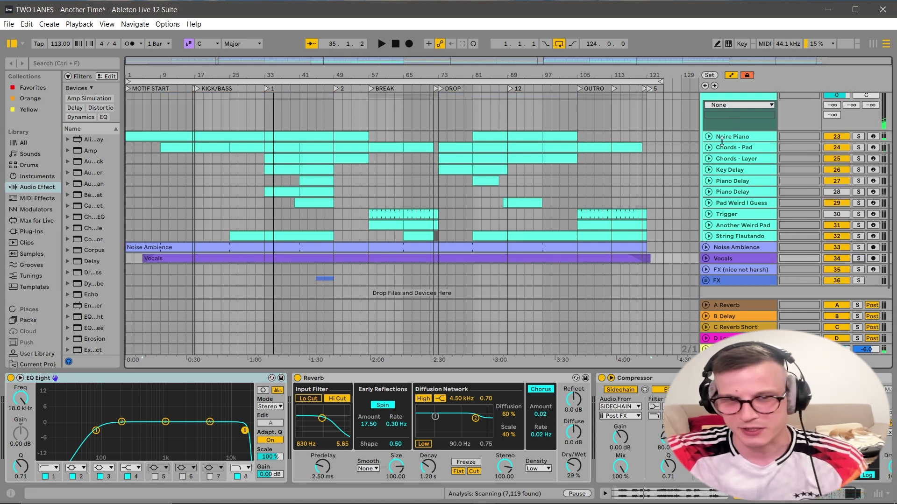
scroll(723, 150, up, 4)
click(705, 132)
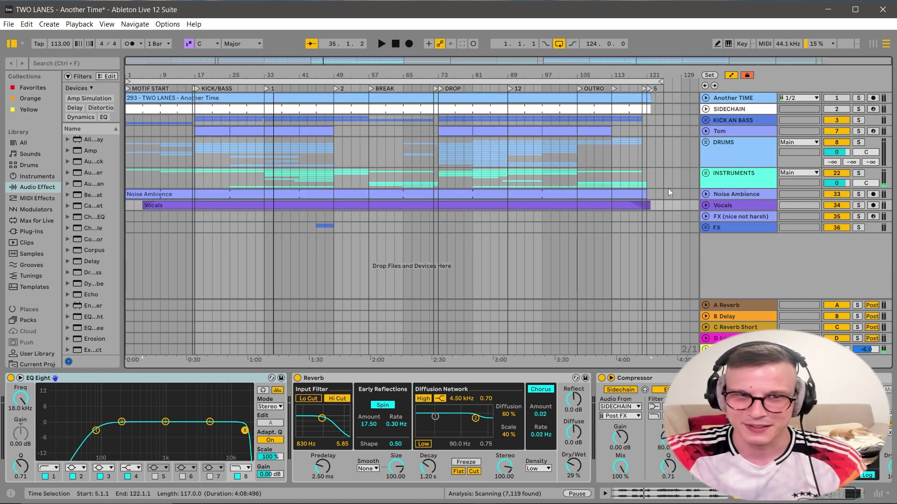
click(705, 143)
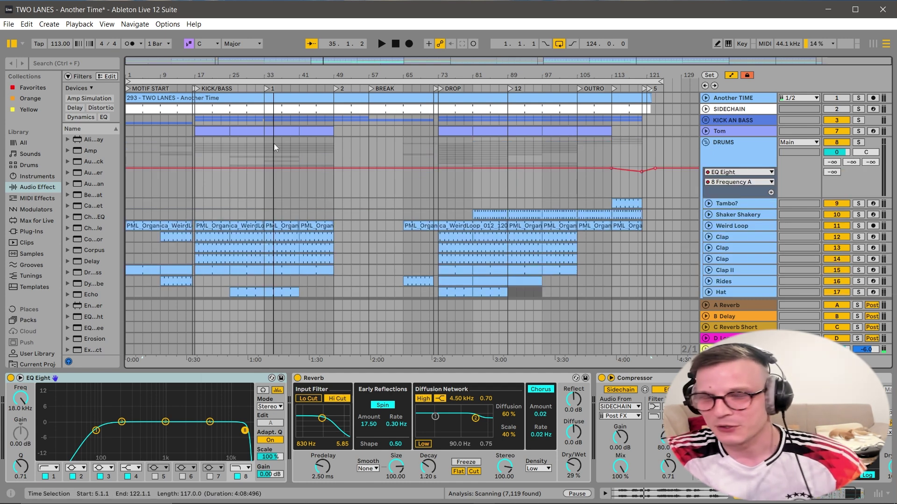
scroll(347, 240, down, 5)
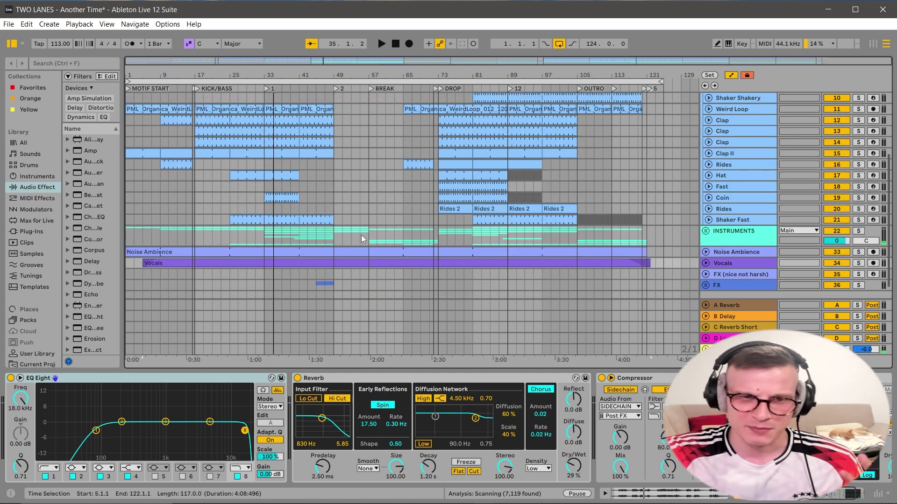
Step: Unfold the INSTRUMENTS group to look over its tracks and fold it again
click(705, 231)
scroll(708, 237, down, 4)
scroll(709, 237, down, 2)
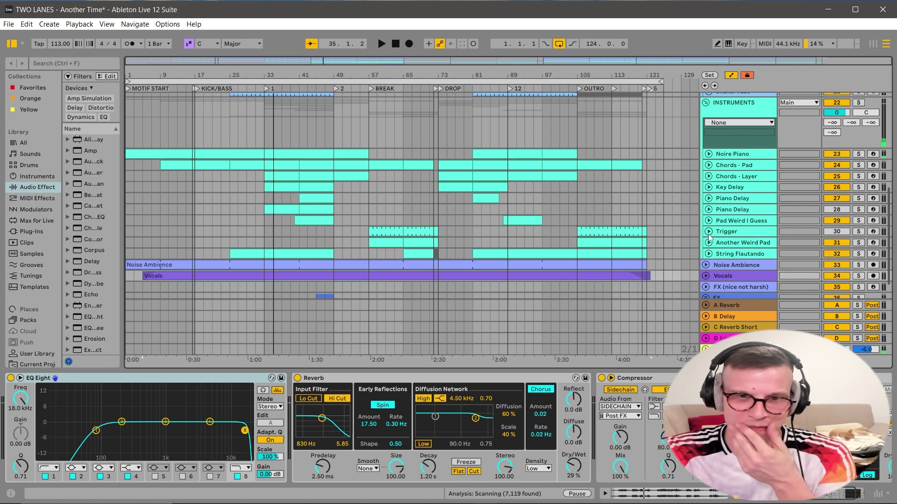
scroll(705, 190, up, 4)
click(706, 185)
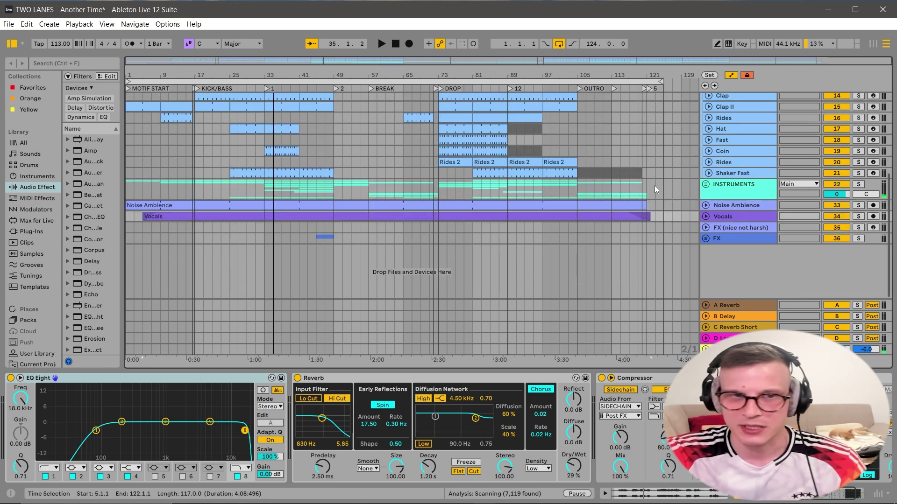
Step: Unfold the KICK AN BASS group, solo its Kick track, and play from the KICK/BASS marker
scroll(695, 119, up, 10)
click(706, 121)
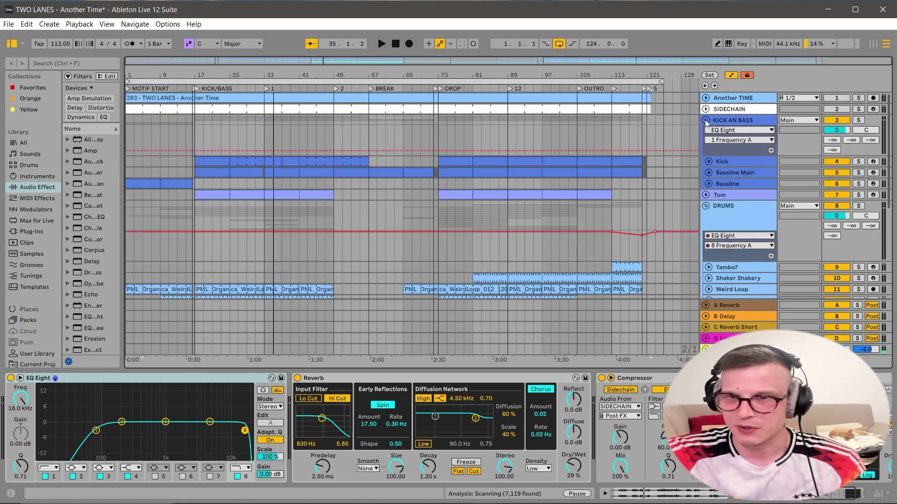
click(858, 161)
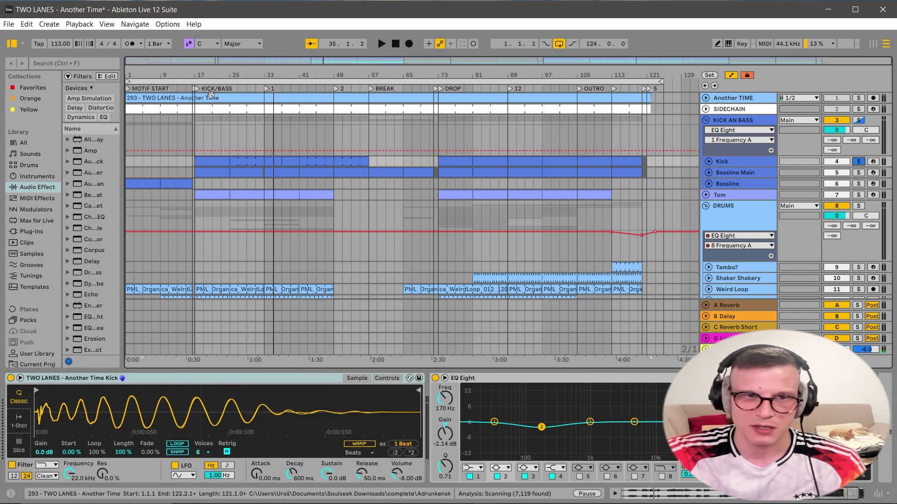
click(195, 89)
Step: Add Bassline Main to the solo, view its Diva synth settings, close the plug-in window and stop playback
click(858, 172)
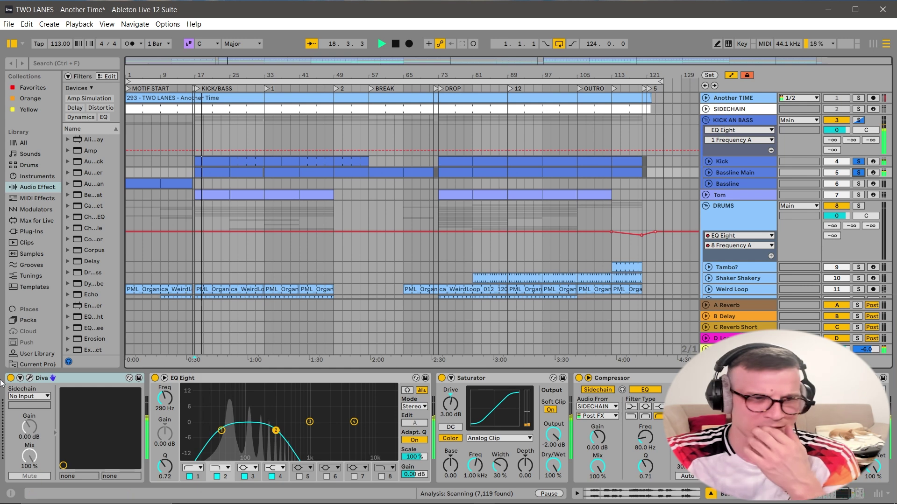
click(29, 378)
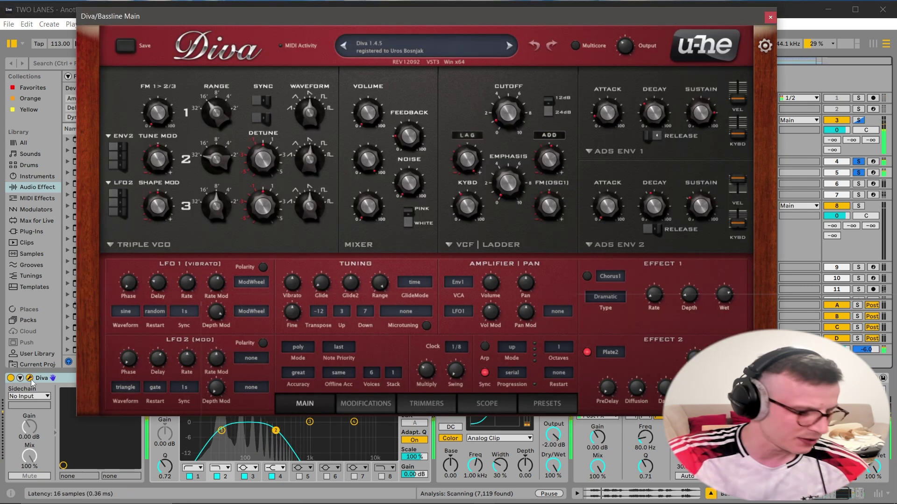
click(770, 17)
key(space)
Step: With Tom also soloed, open Kick's clip at bar 17, select the quieter note at 3.4.3, and play it before returning to the device chain
scroll(849, 167, down, 2)
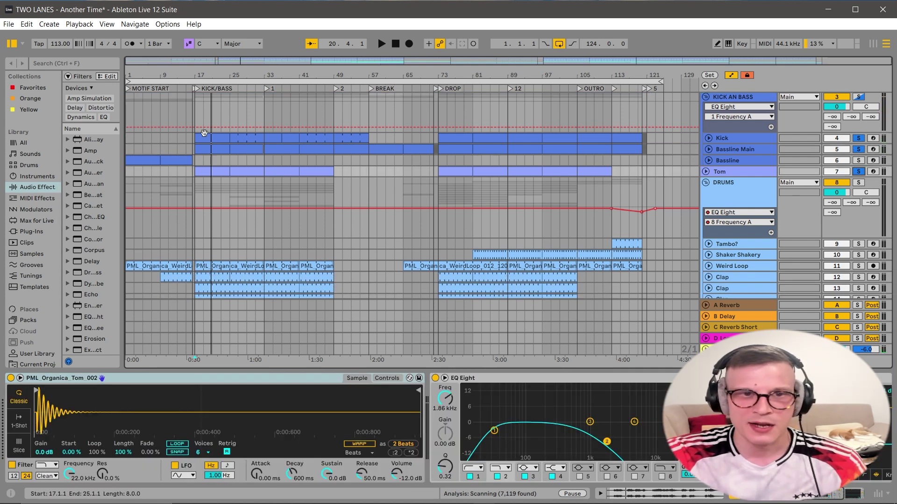
double_click(205, 135)
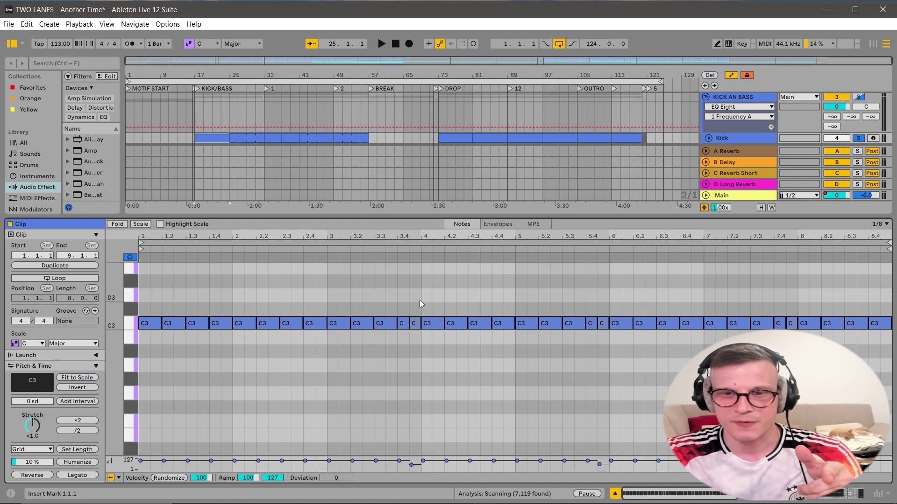
click(413, 323)
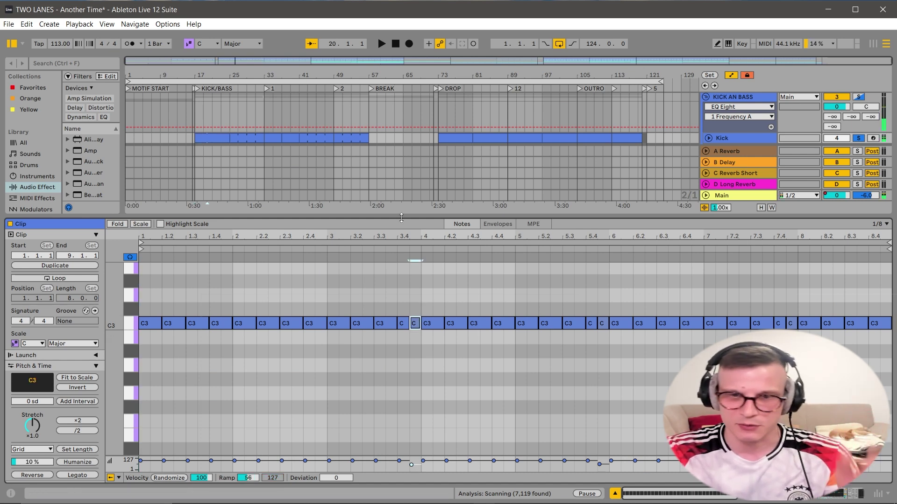
key(space)
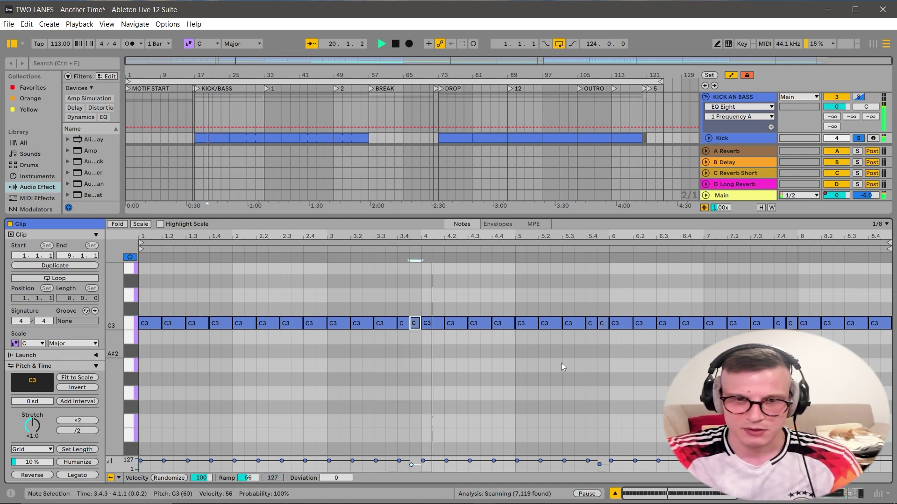
key(shift+Tab)
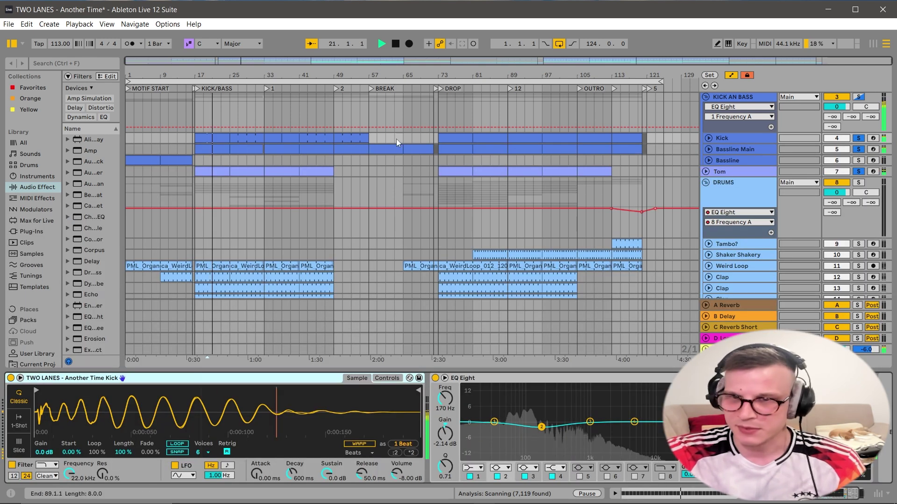
Step: View the notes of Tom's clip at bar 17 during playback, return to its device chain, and stop
double_click(217, 168)
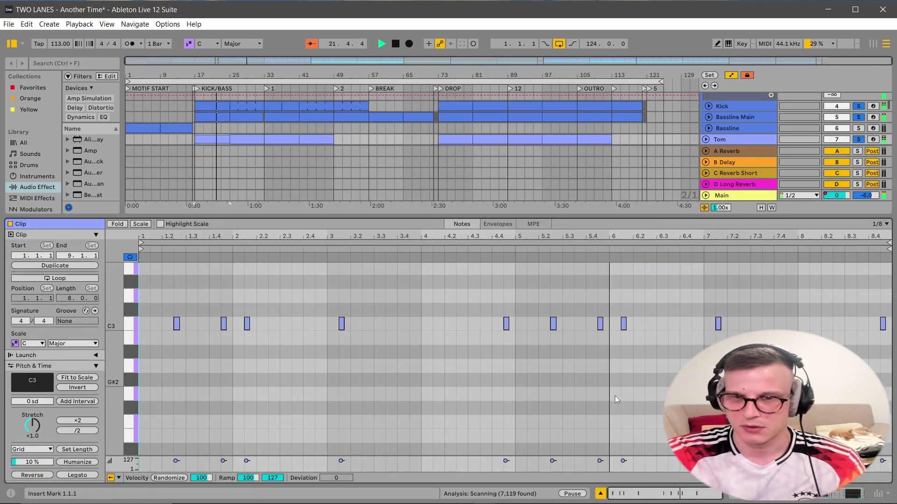
key(shift+Tab)
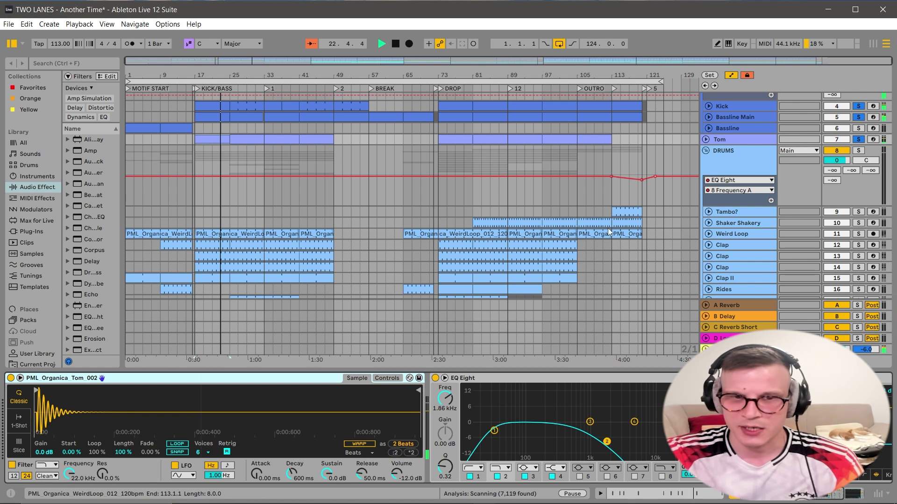
key(space)
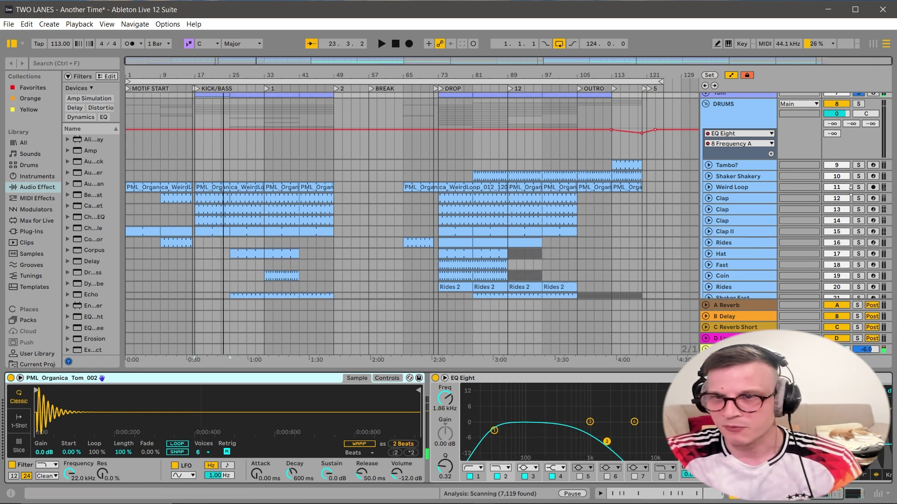
Step: Add the Weird Loop track to the solo and listen from the KICK/BASS marker with its device chain shown
click(859, 187)
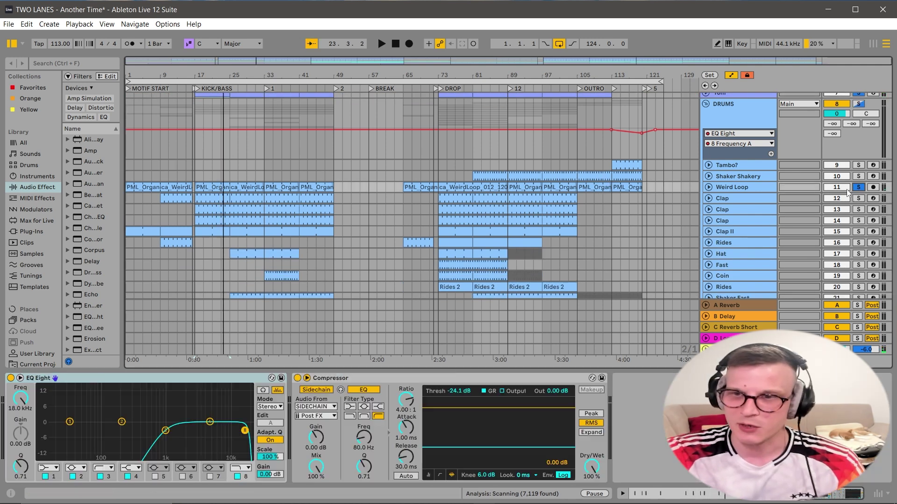
click(710, 189)
click(710, 189)
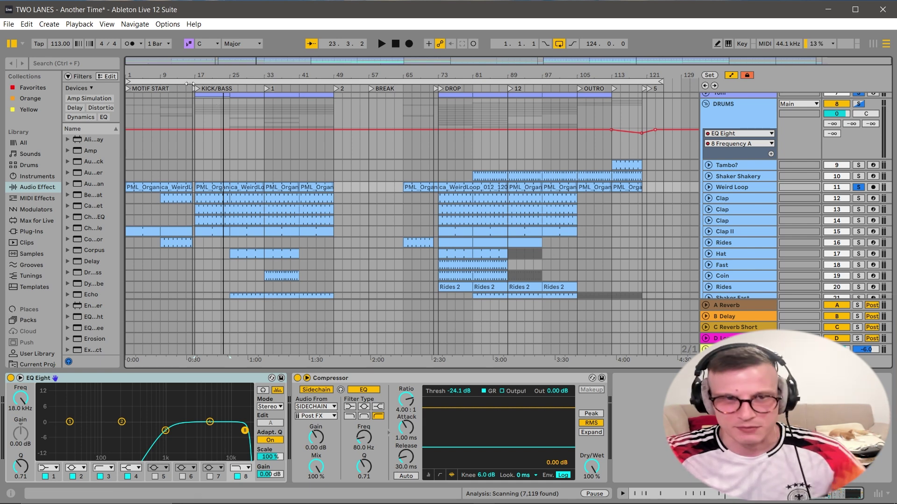
click(197, 88)
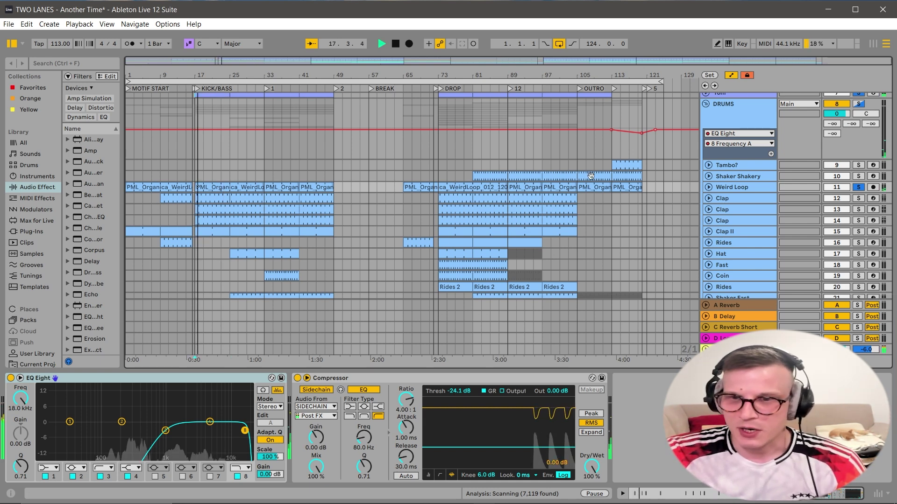
Step: Add the three Clap tracks and Clap II to the solo, and play from the KICK/BASS marker
click(858, 198)
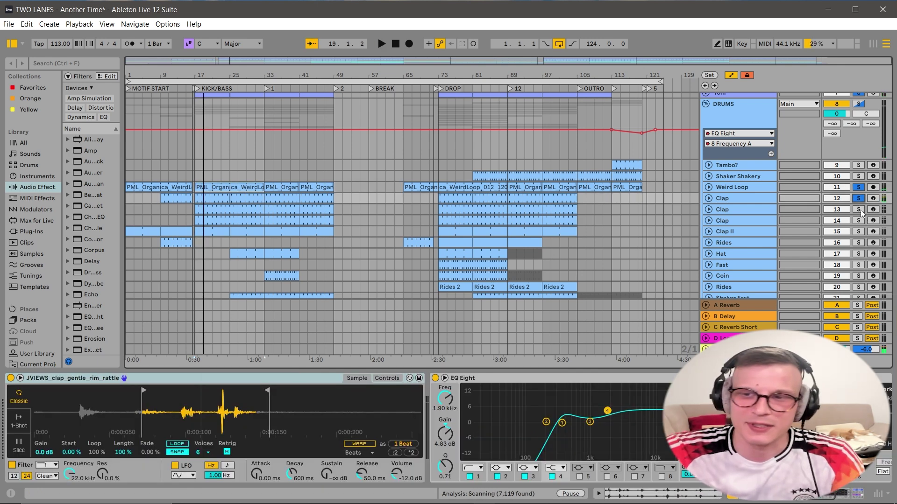
click(858, 210)
click(858, 220)
click(858, 231)
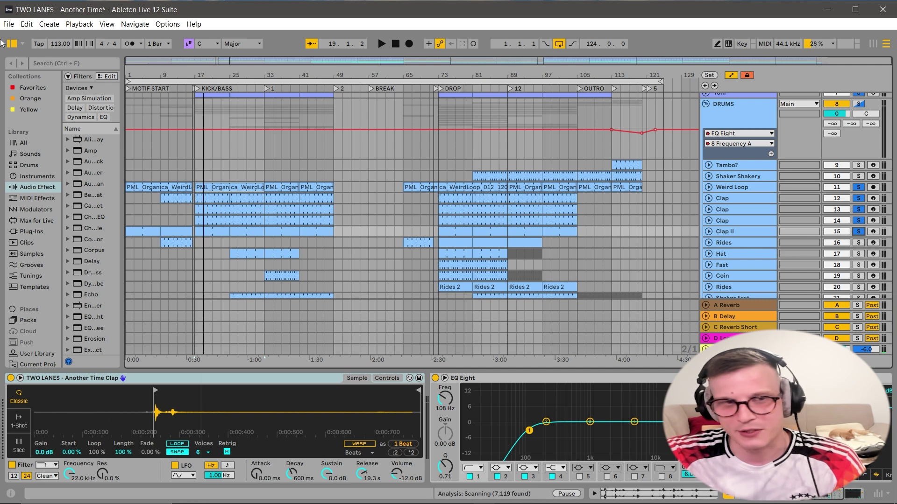
click(195, 88)
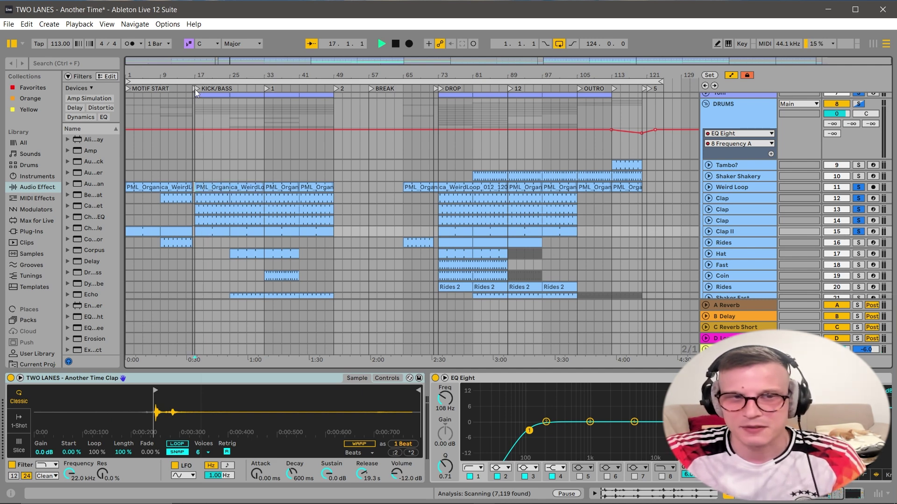
Step: Step through the device chains of the three Clap tracks and Clap II during playback, then stop
scroll(550, 157, down, 3)
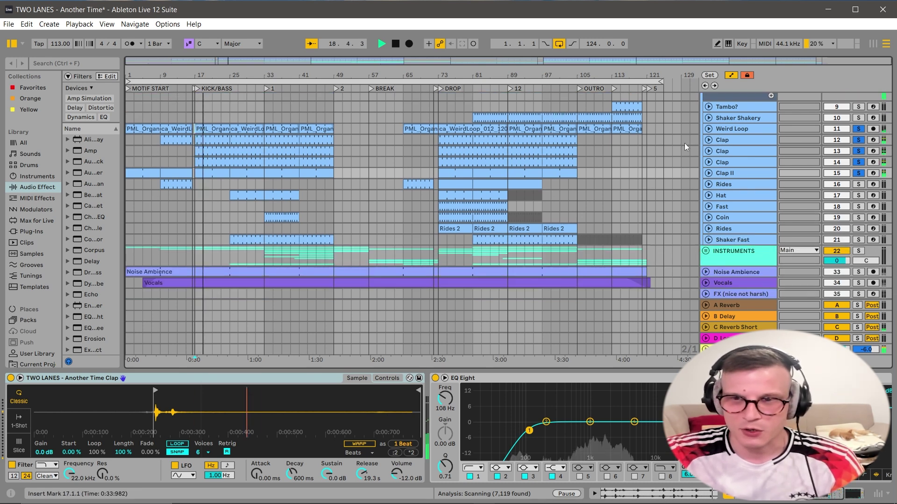
click(731, 142)
key(Down)
key(Down)
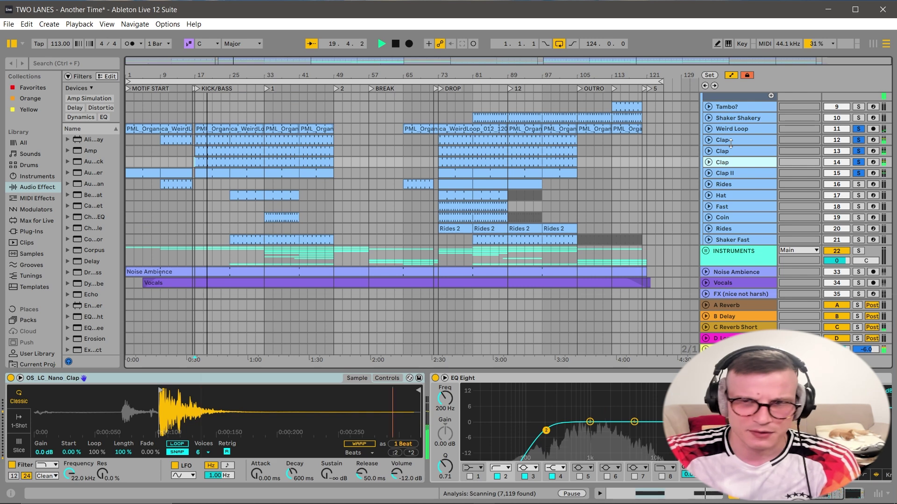
key(Down)
key(space)
Step: Open Clap II's clip at bar 17, select its C3 note at 2.4.2, and listen before returning to the device chain
double_click(221, 168)
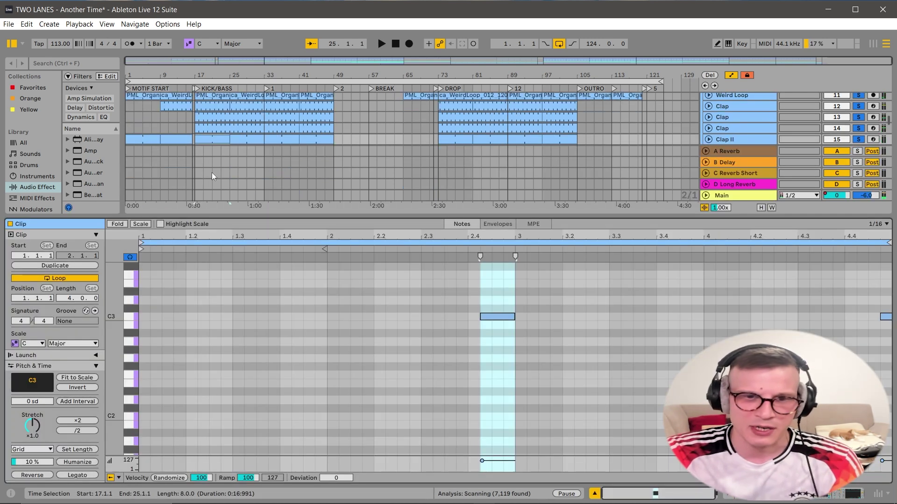
click(497, 317)
click(380, 43)
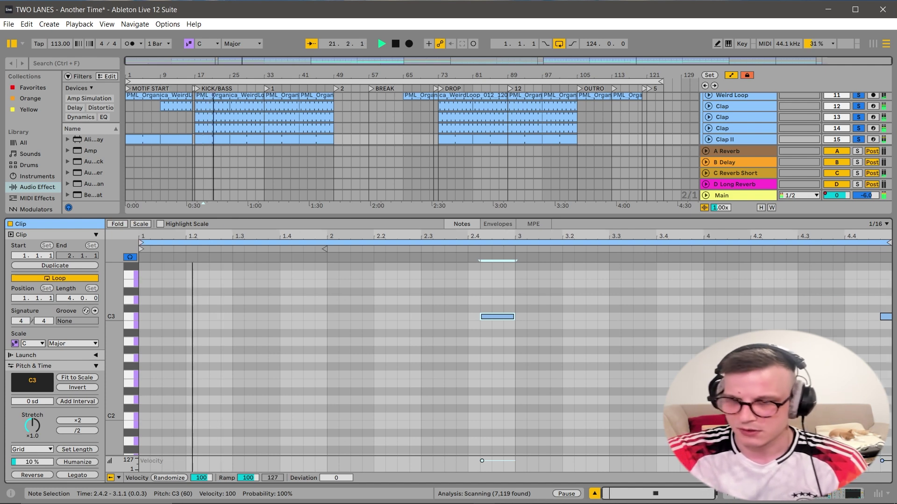
key(shift+Tab)
key(space)
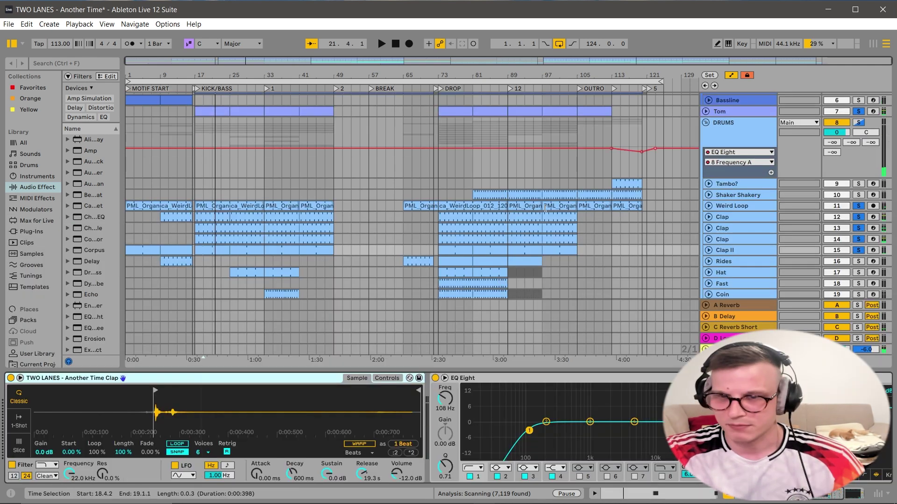
Step: Add Rides track 16 to the solo, check its clips at bars 9 and 65, and play from bar 9
click(857, 262)
click(177, 267)
click(179, 263)
click(413, 259)
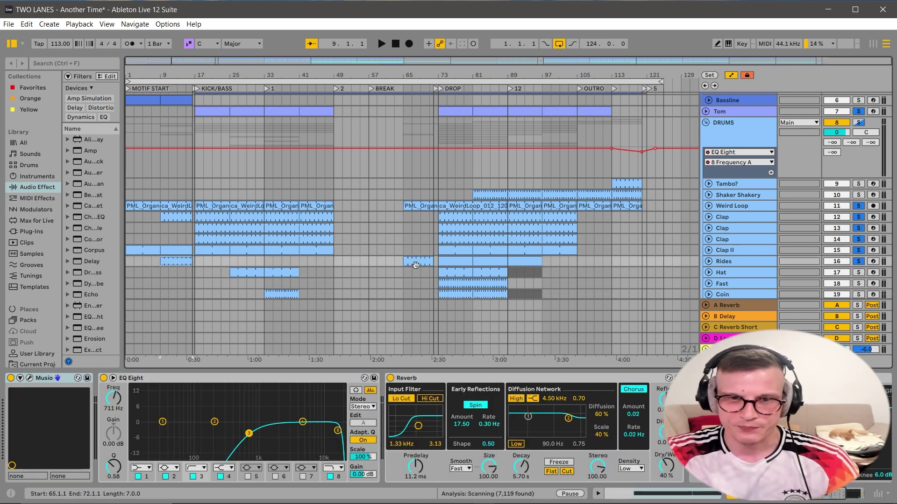
key(space)
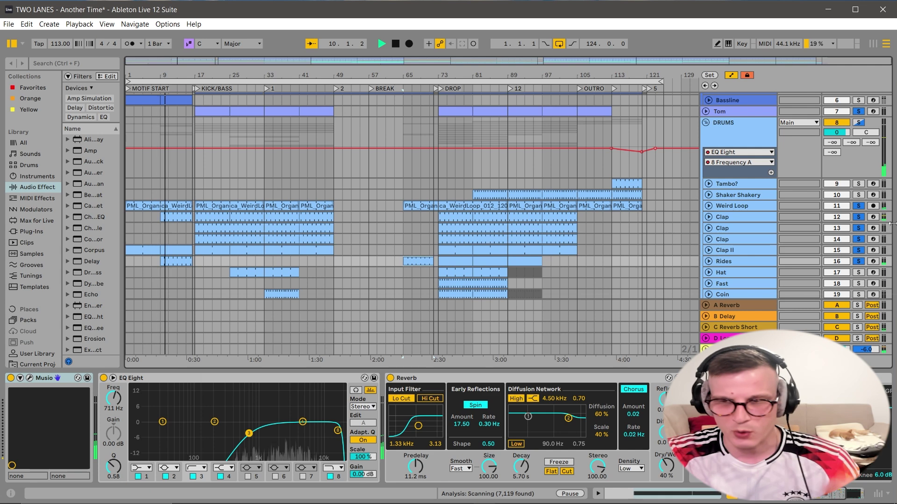
Step: Unsolo all tracks, view the Rides clip at bar 9 during playback, and return to the track's device chain
click(858, 262)
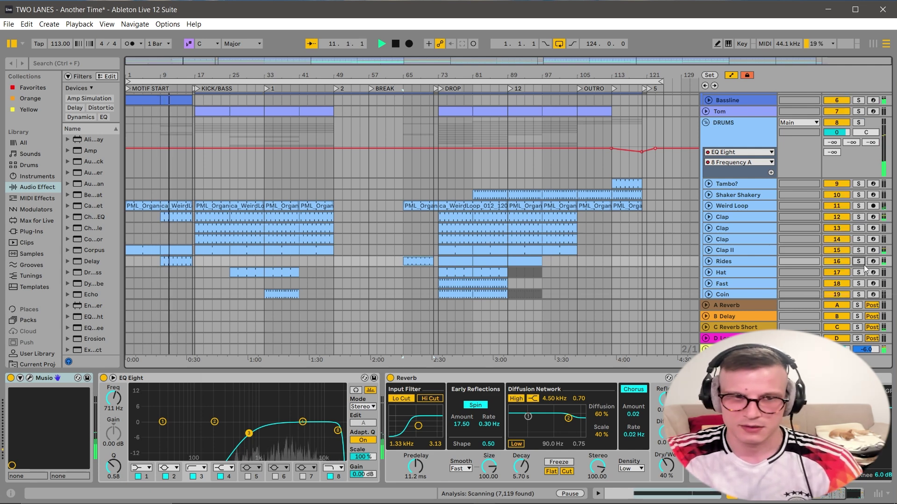
key(space)
double_click(167, 262)
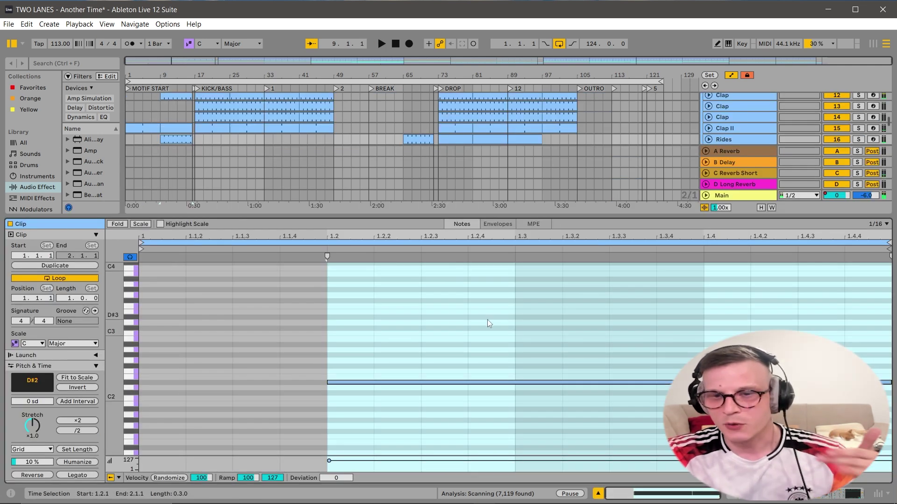
key(space)
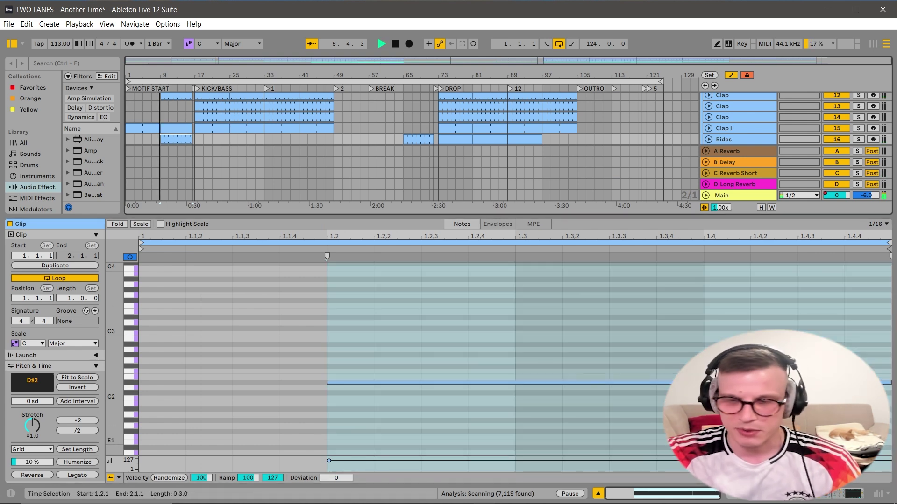
click(787, 499)
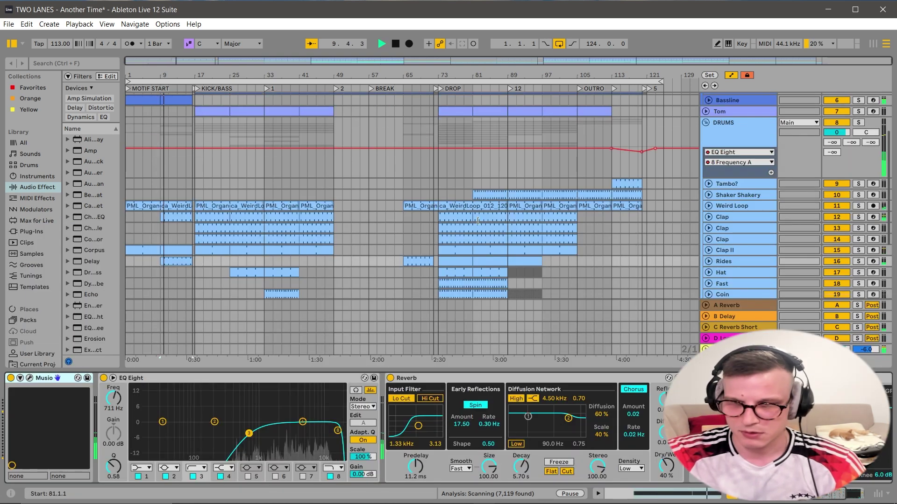
Step: Stop playback and select the Hat clip at bar 25 to view the track's device chain
scroll(492, 224, down, 1)
scroll(492, 225, down, 3)
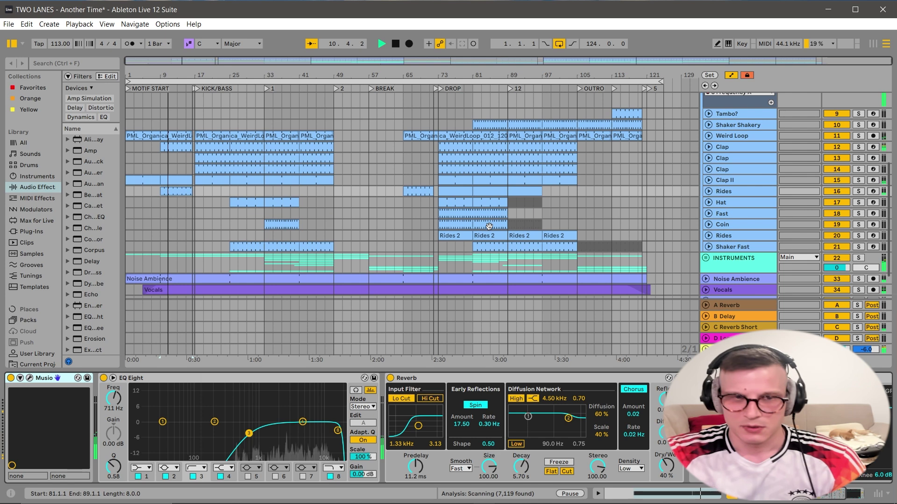
click(237, 195)
key(space)
click(245, 201)
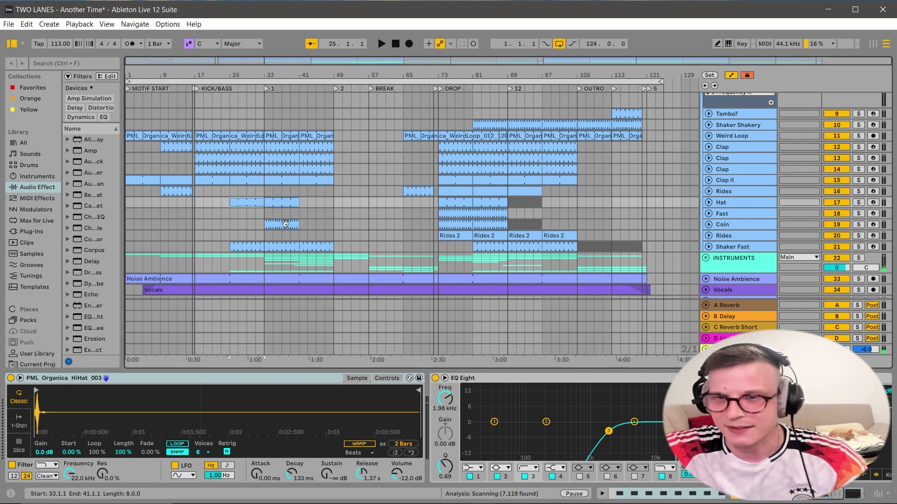
Step: Play the Coin clip from locator 1 at bar 33 in solo, and add Shaker Fast to the solo
click(285, 223)
click(265, 87)
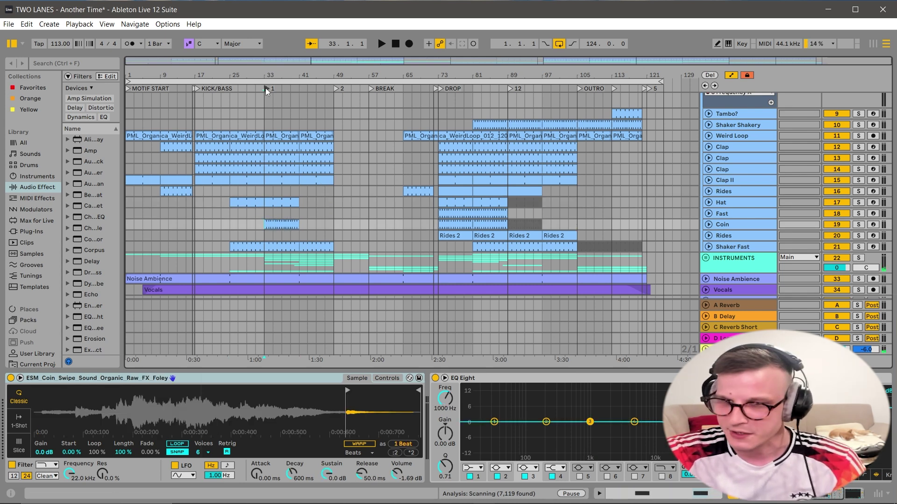
click(858, 225)
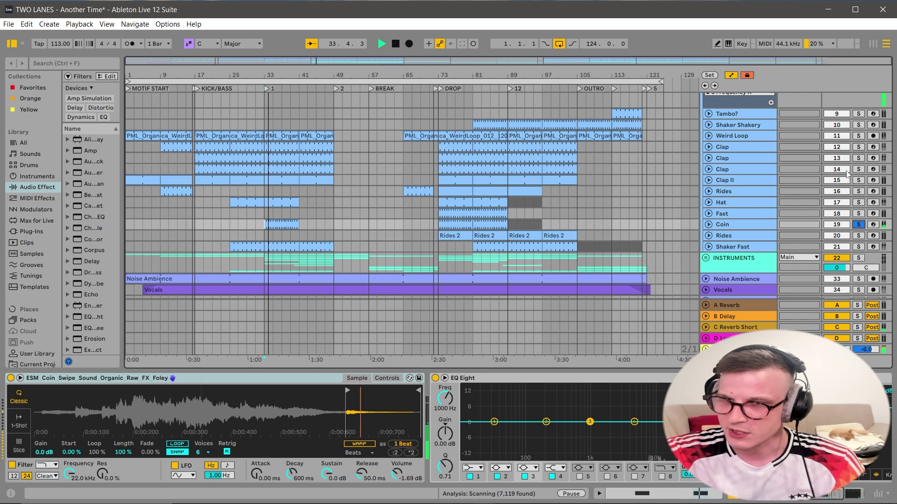
scroll(856, 187, up, 1)
scroll(857, 229, down, 1)
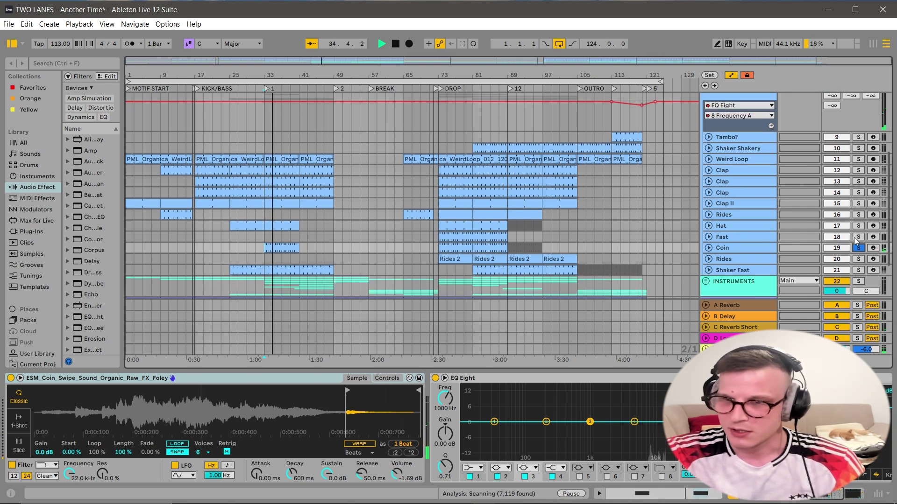
ctrl+click(858, 269)
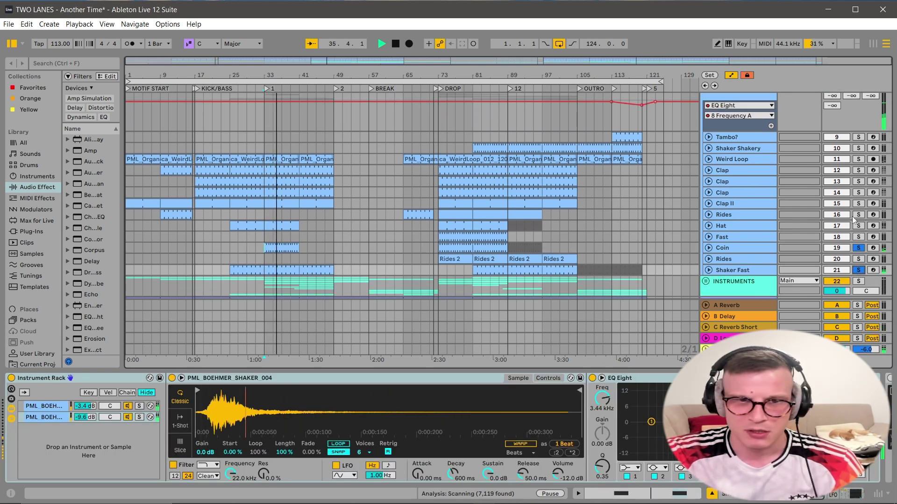
Step: Solo the whole DRUMS group during playback, listen while viewing its tracks, and stop
scroll(852, 196, up, 1)
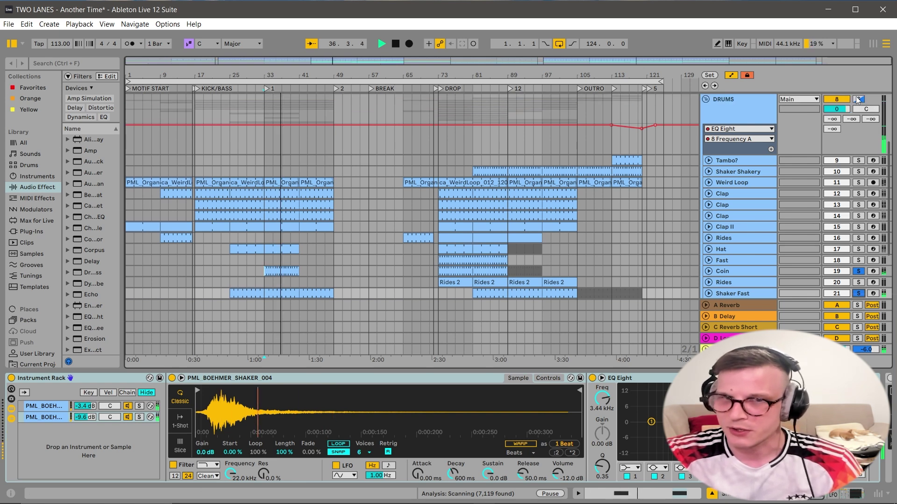
click(858, 100)
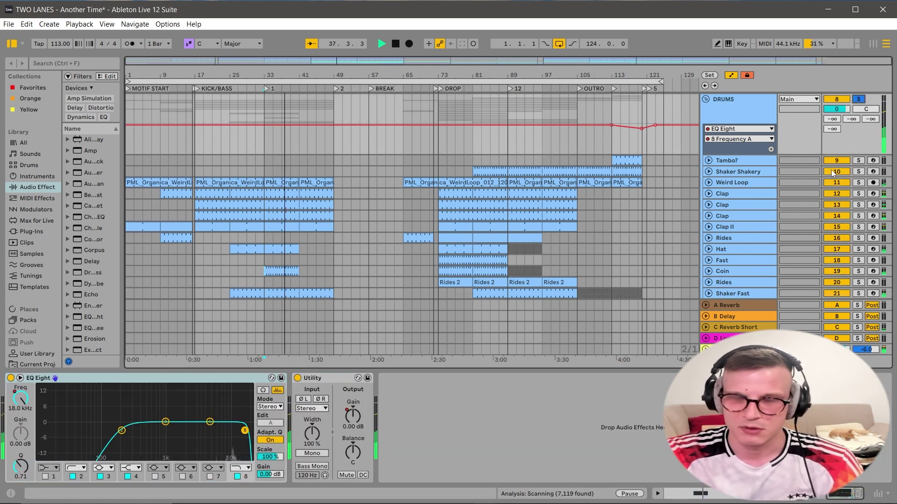
scroll(757, 196, down, 2)
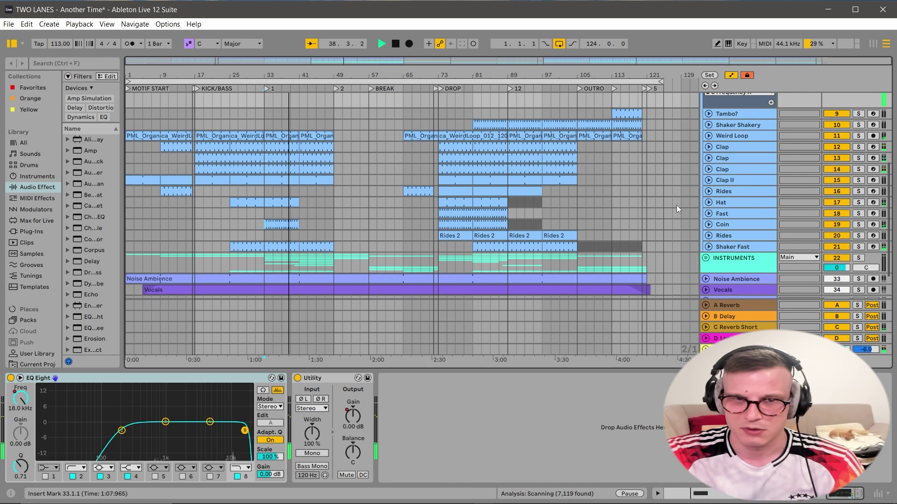
key(space)
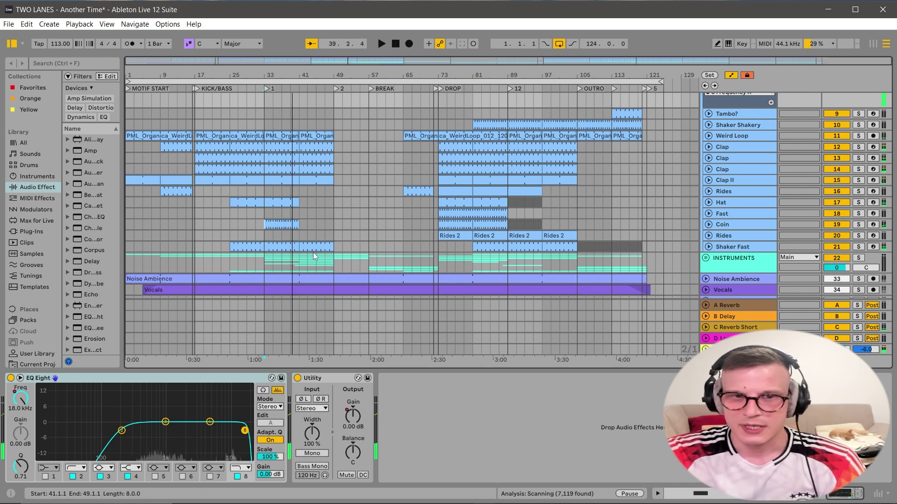
Step: Check the DRUMS group's filter automation and open the Rides 2 clip at bar 73 to view its notes
scroll(295, 145, up, 2)
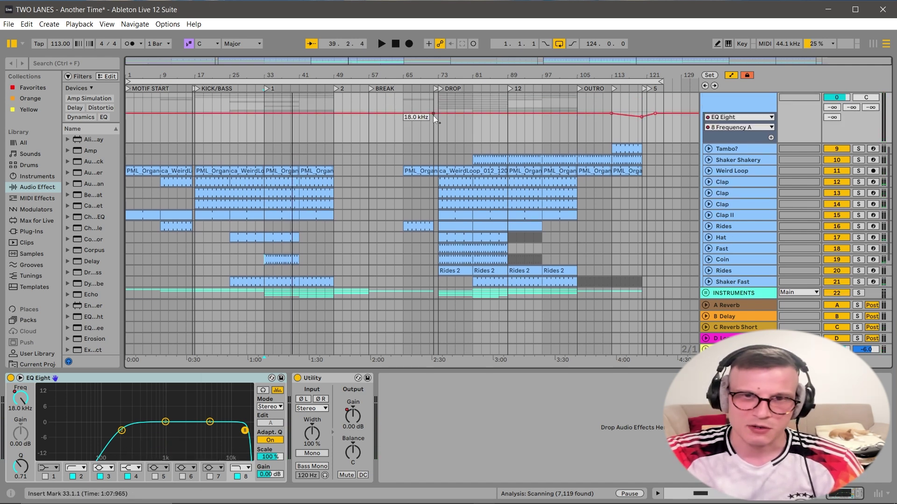
scroll(431, 161, up, 2)
scroll(434, 178, down, 3)
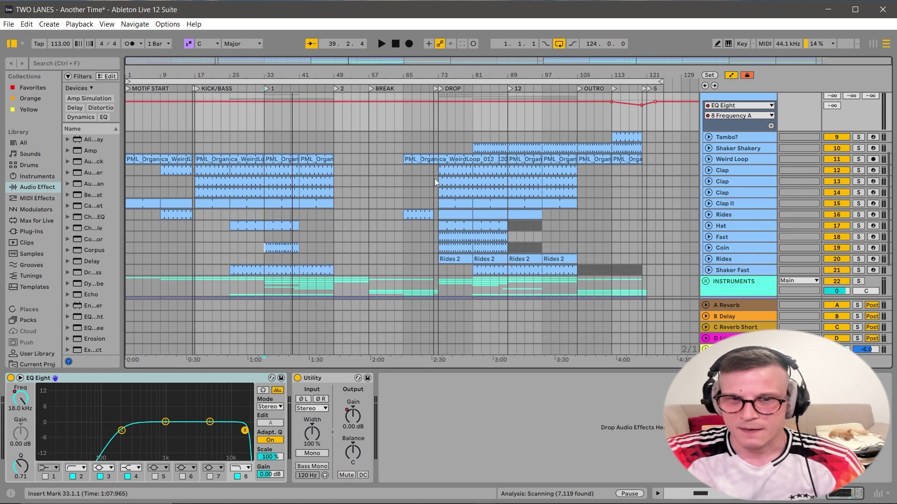
click(450, 261)
double_click(450, 261)
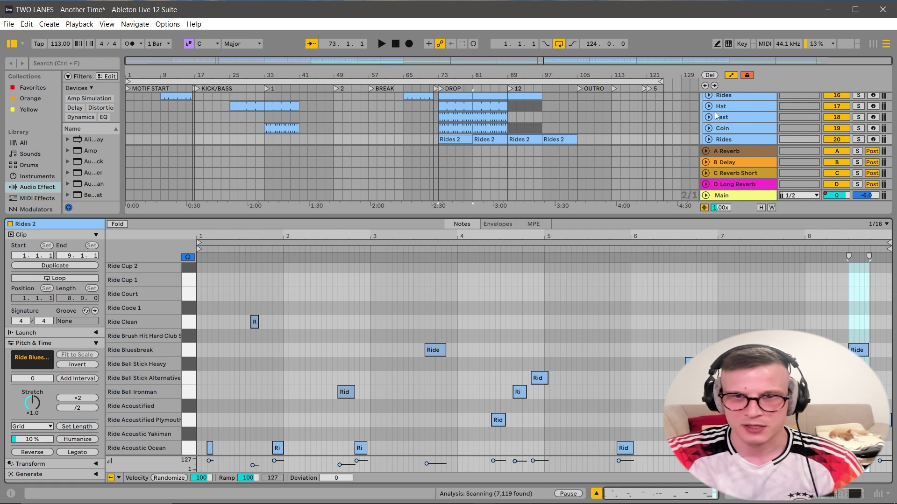
Step: Solo Rides track 20, play it from bar 73, switch to its device chain, and stop
click(859, 140)
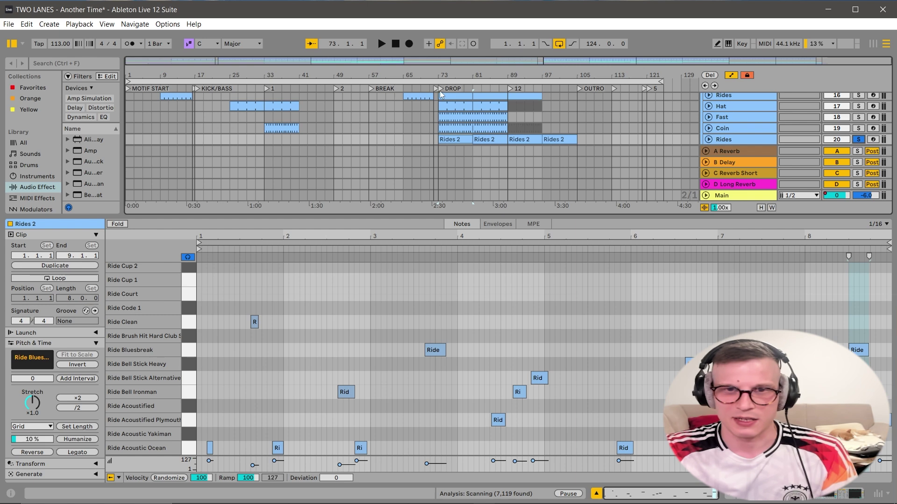
key(space)
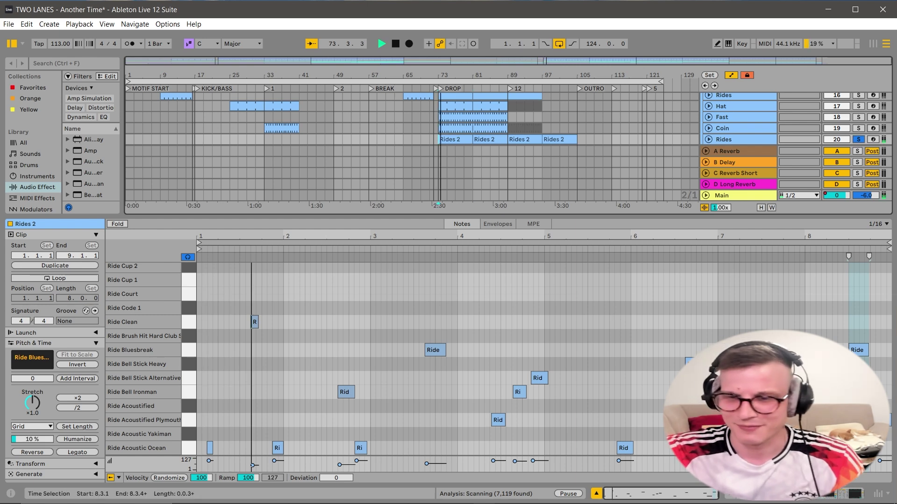
click(822, 498)
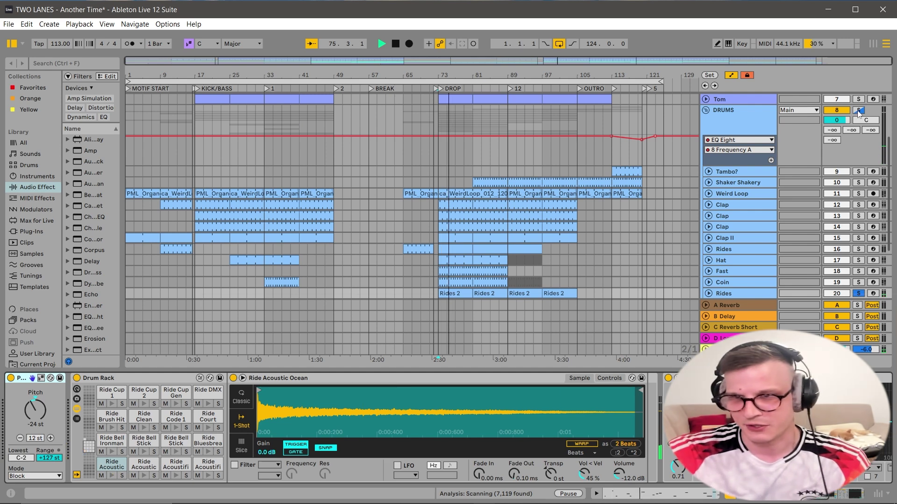
key(space)
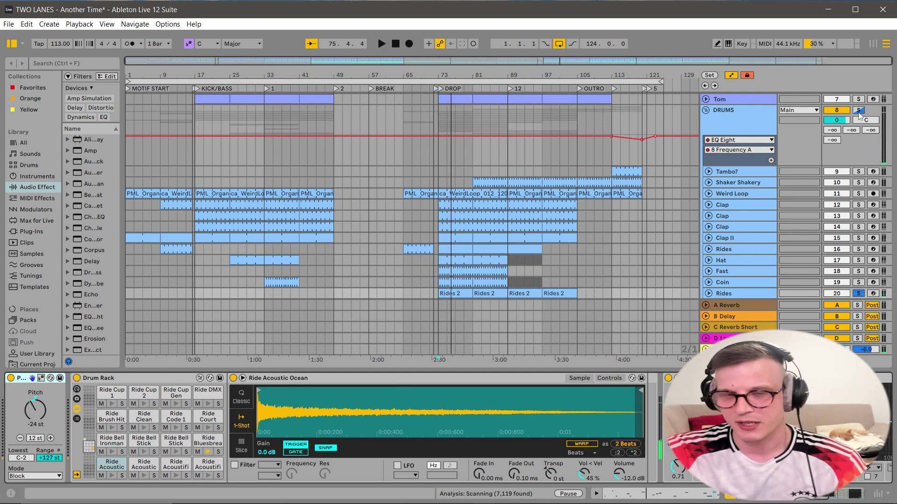
Step: Unfold Rides track 20 to view its mixer settings, solo the DRUMS group, and play from the DROP locator
click(708, 293)
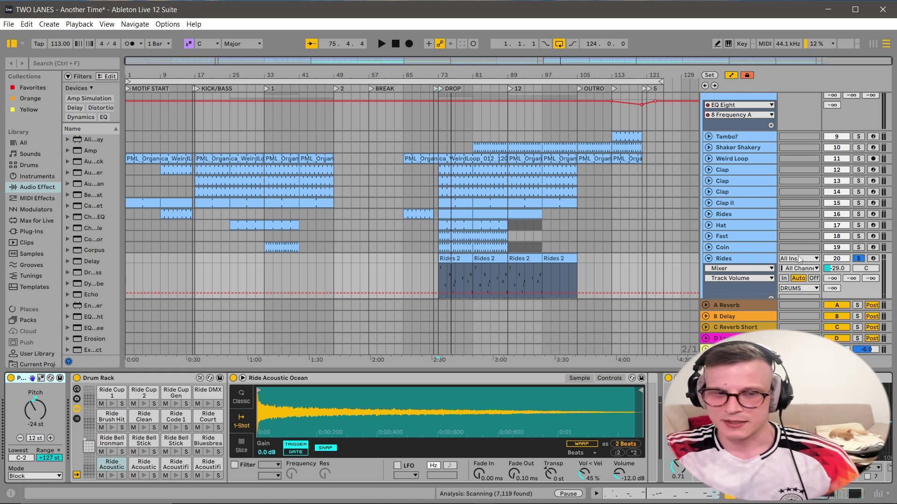
scroll(830, 160, up, 1)
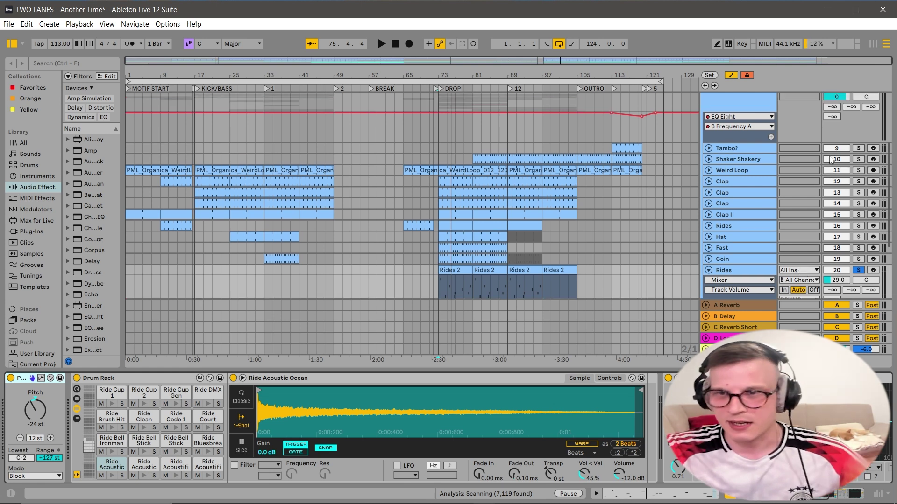
scroll(830, 159, up, 1)
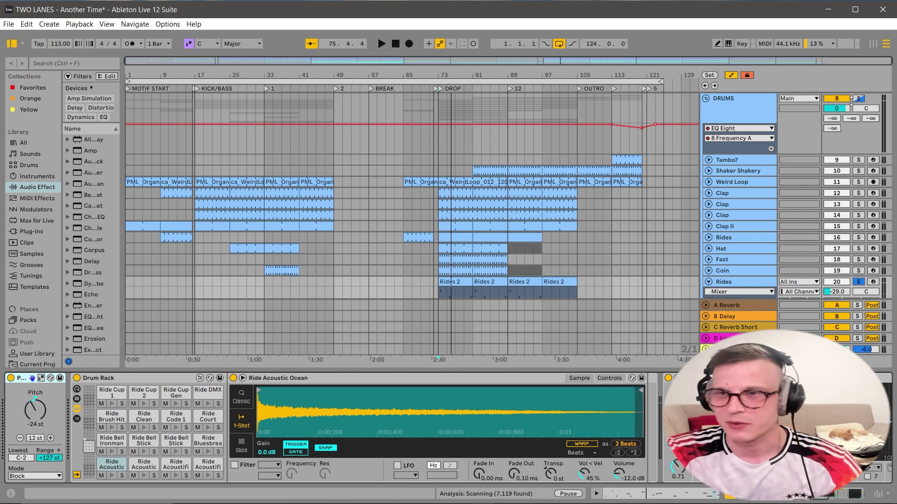
click(858, 98)
click(437, 88)
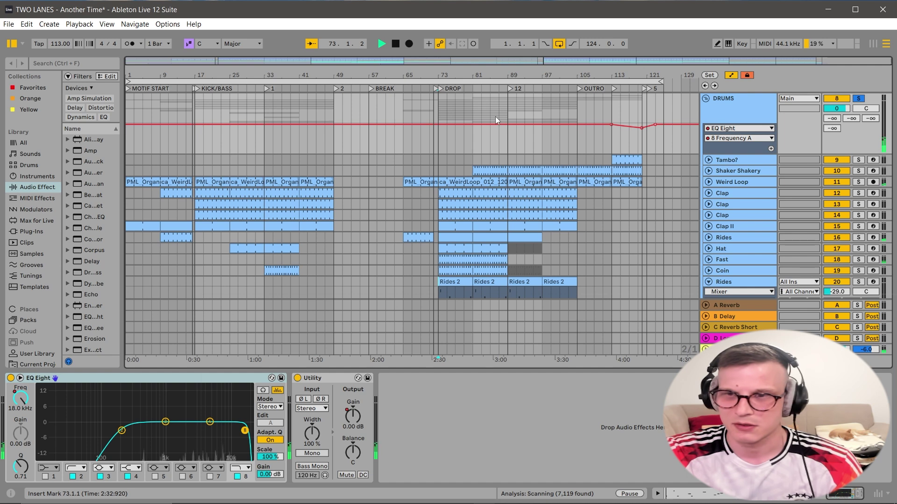
Step: View the Rides 2 clip's notes at bar 73 during DRUMS playback and return to the device chain
scroll(495, 119, up, 6)
scroll(486, 187, down, 5)
click(450, 296)
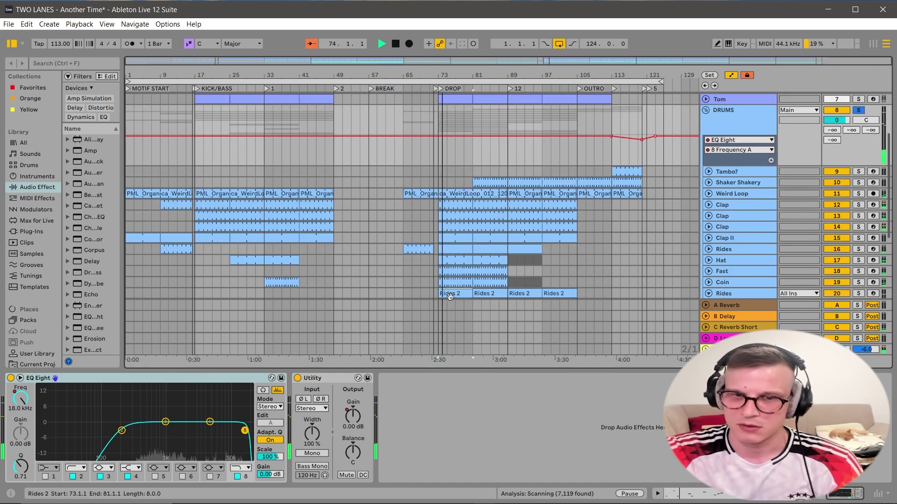
double_click(450, 297)
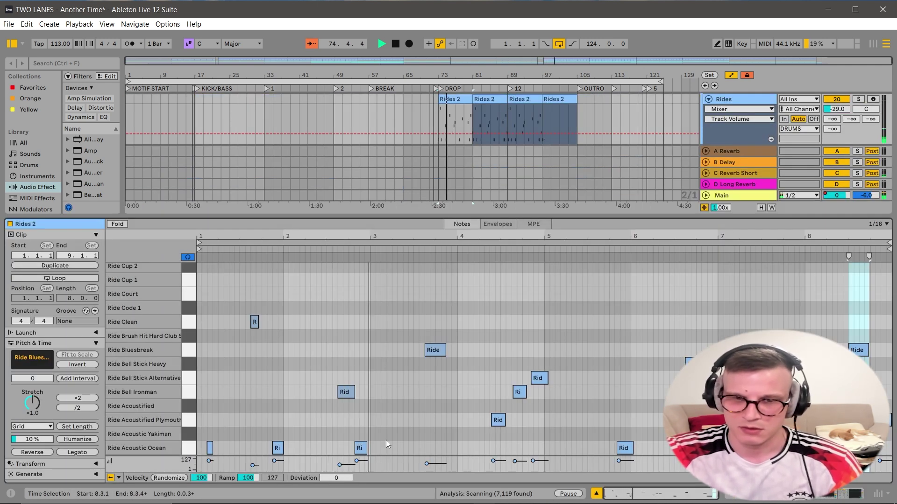
key(shift+Tab)
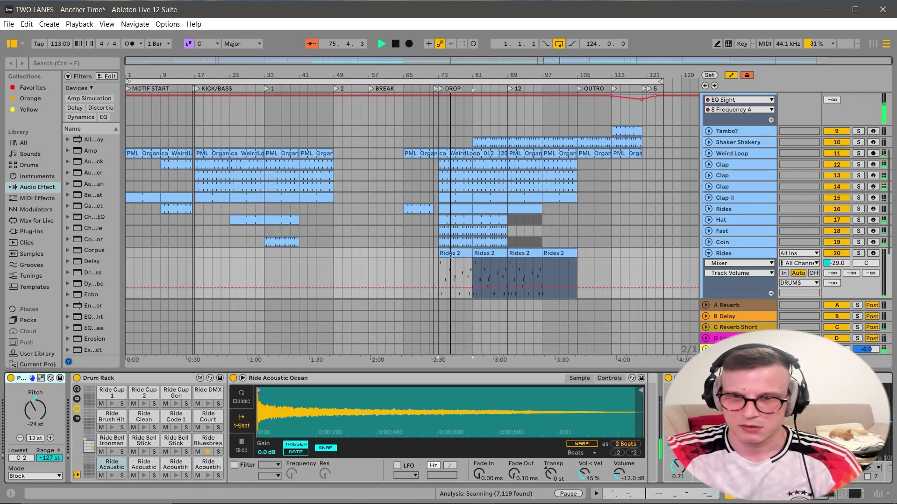
Step: Add the KICK AN BASS group to the solo and listen to it together with DRUMS
scroll(794, 187, up, 5)
click(858, 101)
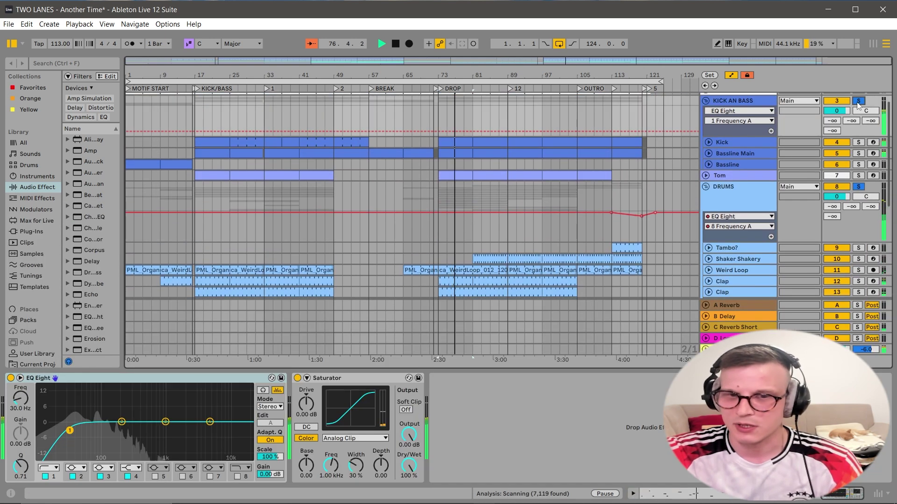
scroll(801, 180, down, 10)
scroll(782, 203, down, 2)
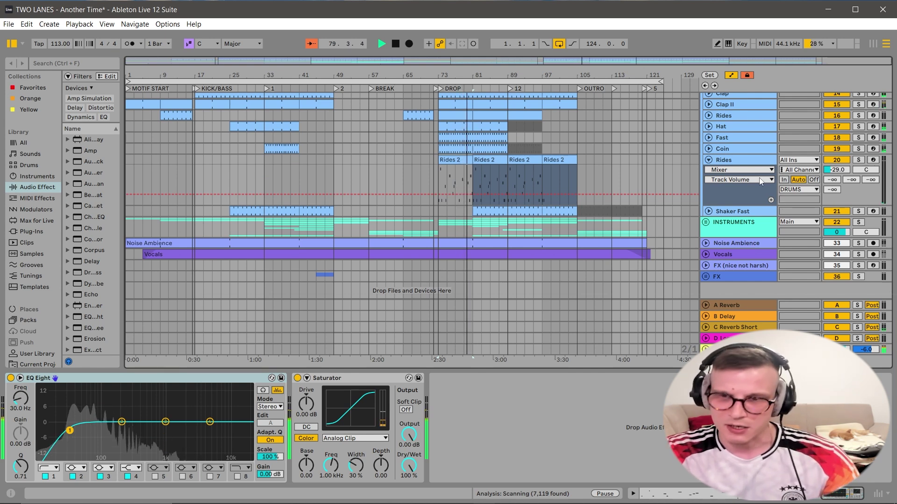
Step: Unsolo both groups and fold the DRUMS and KICK AN BASS groups
scroll(794, 187, up, 12)
click(858, 187)
click(707, 187)
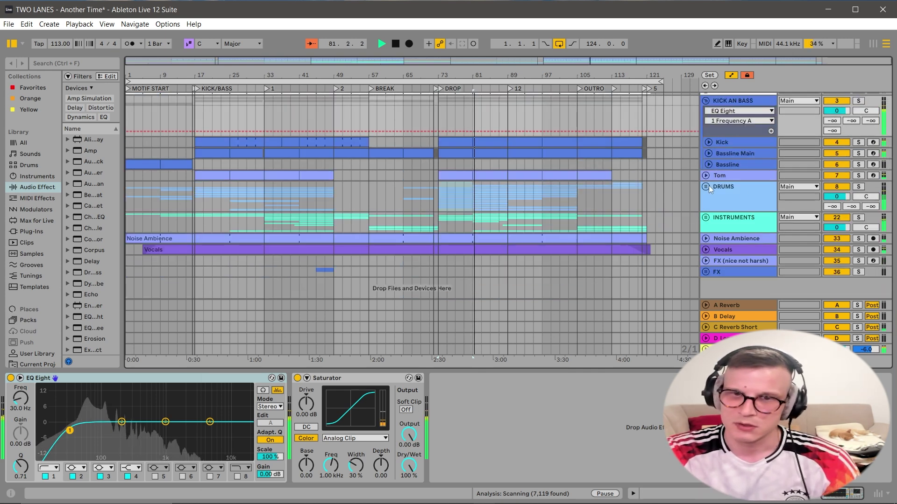
click(705, 101)
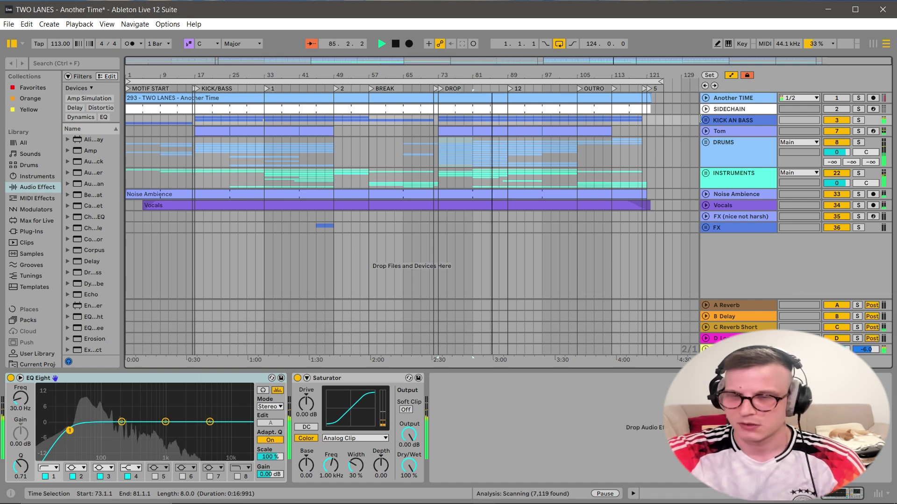
Step: Unfold the INSTRUMENTS group during playback to show its tracks
click(705, 174)
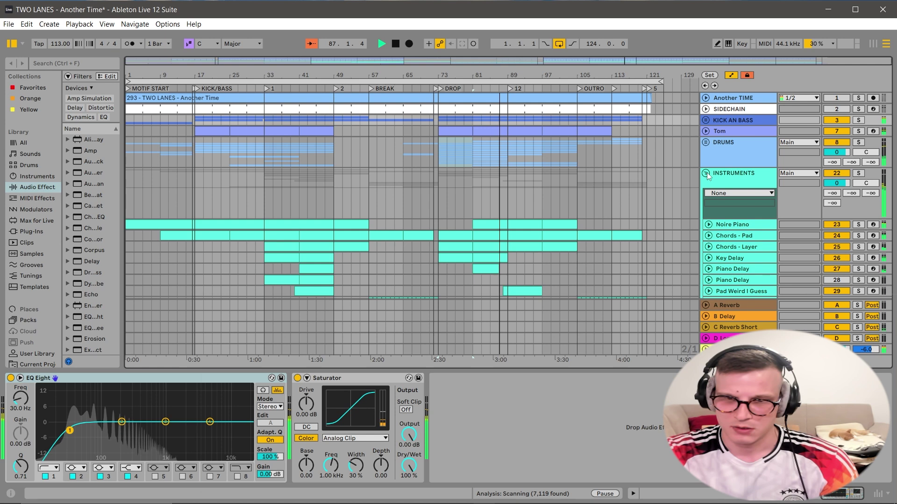
click(706, 173)
click(705, 173)
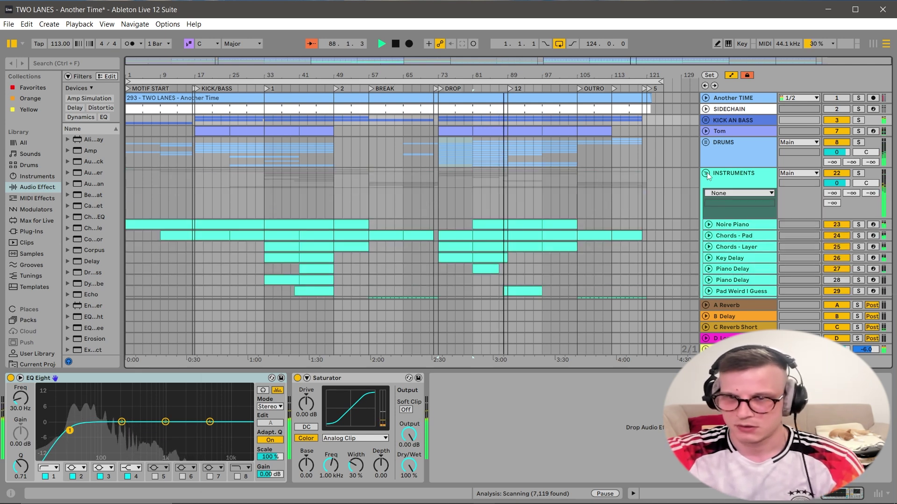
click(706, 173)
click(705, 173)
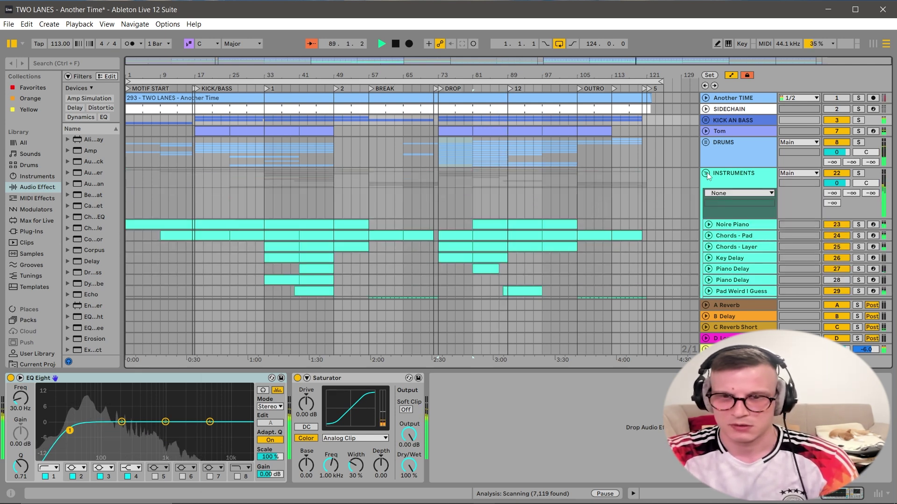
Step: Look over the remaining instrument tracks, solo Pad Weird I Guess track 29, and stop playback
scroll(708, 176, down, 1)
scroll(747, 185, down, 1)
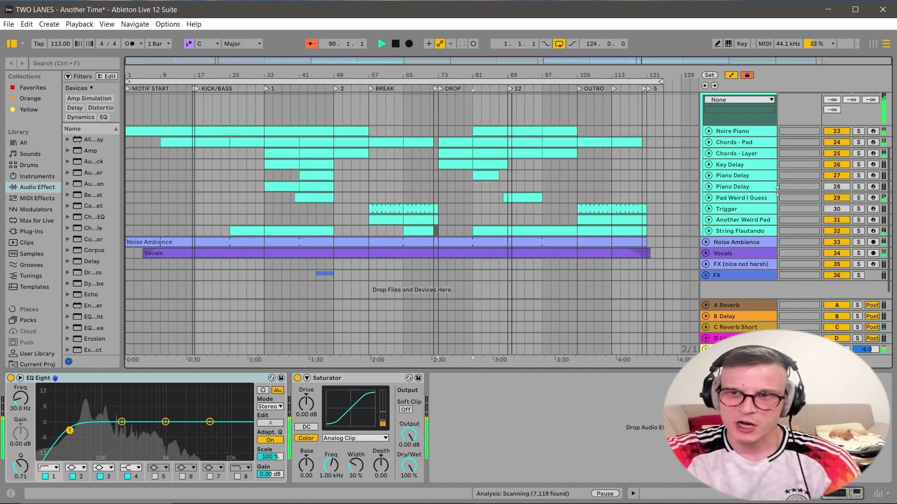
click(859, 198)
key(space)
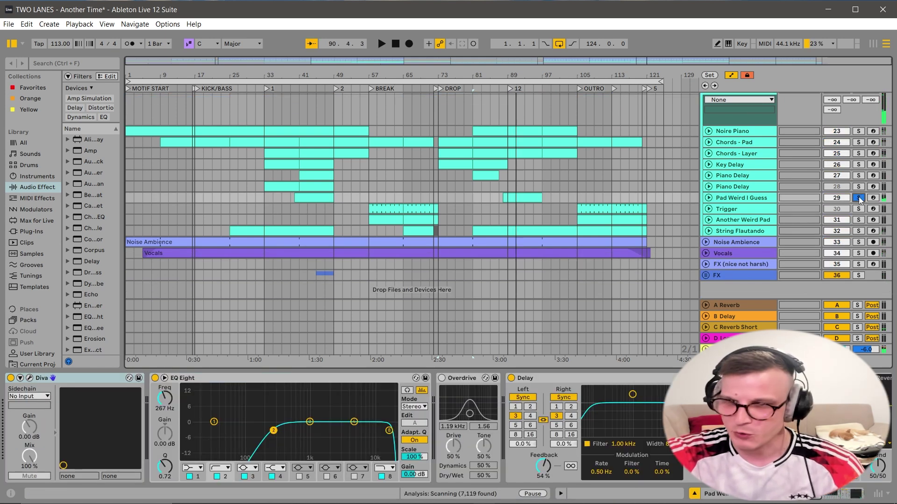
Step: Unfold DRUMS to collapse Rides track 20, and fold the DRUMS and INSTRUMENTS groups
scroll(794, 180, up, 2)
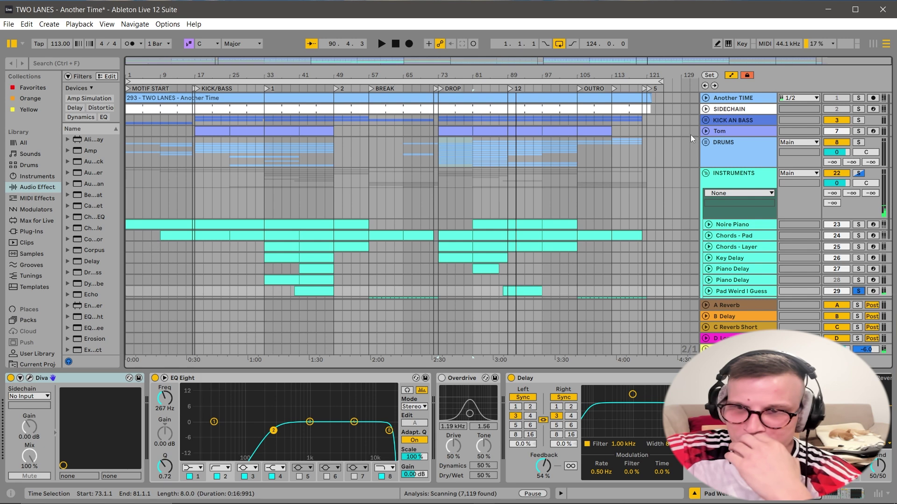
click(705, 142)
scroll(684, 165, down, 2)
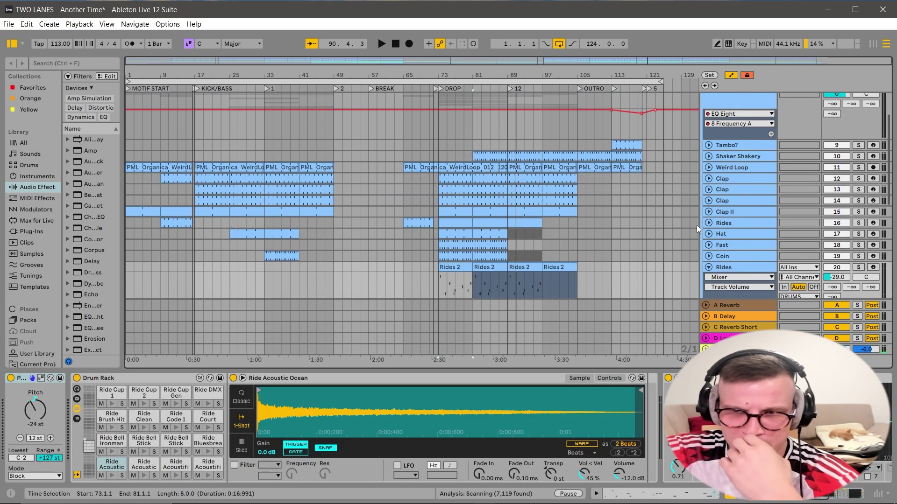
click(708, 268)
scroll(710, 106, up, 1)
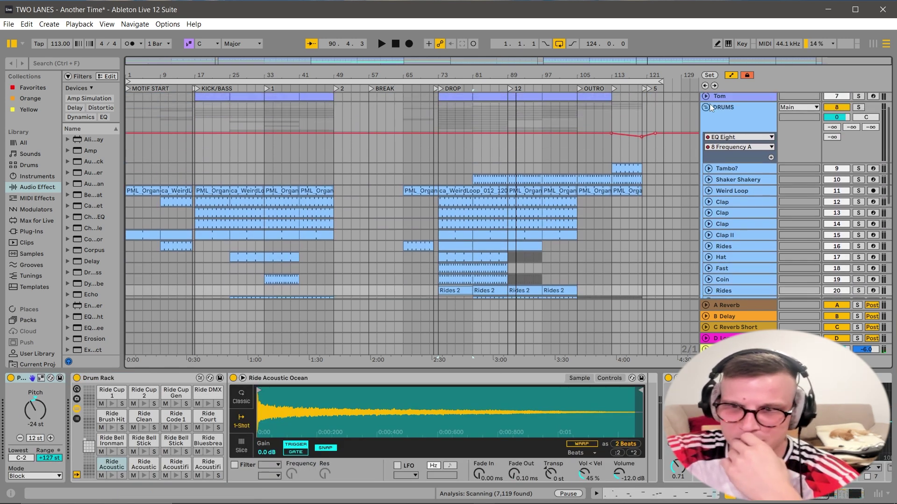
click(707, 107)
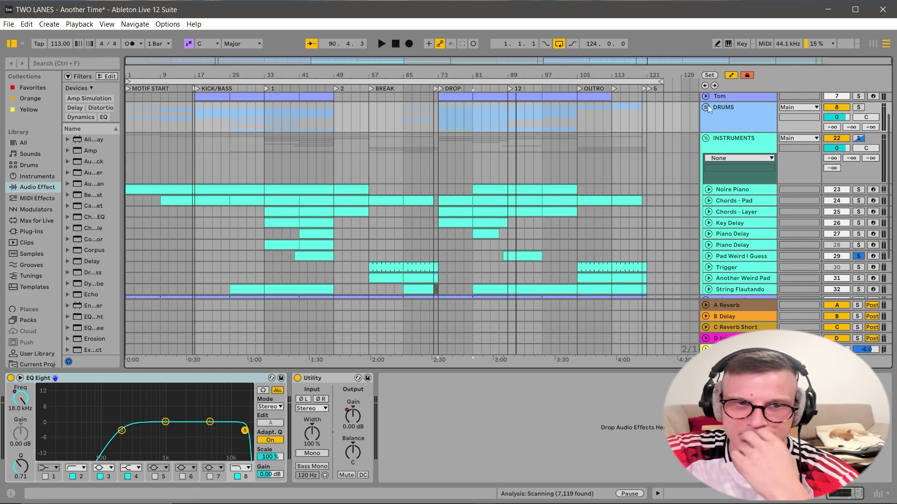
click(705, 138)
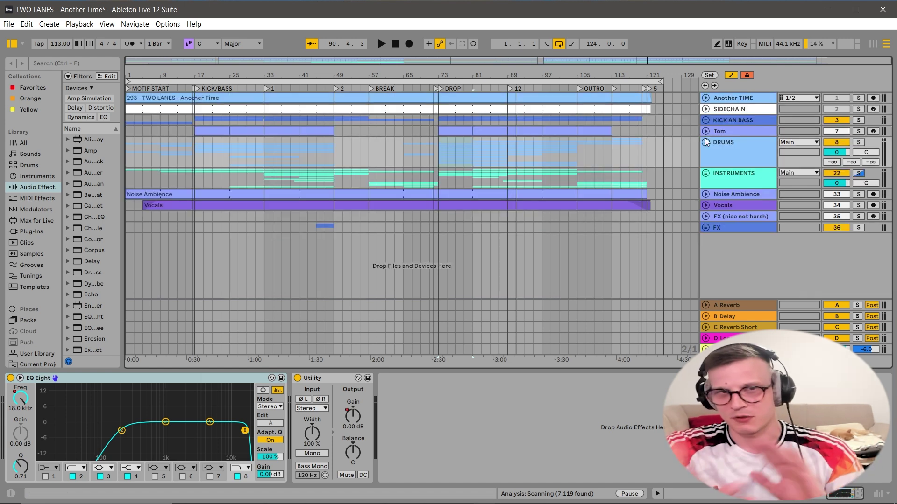